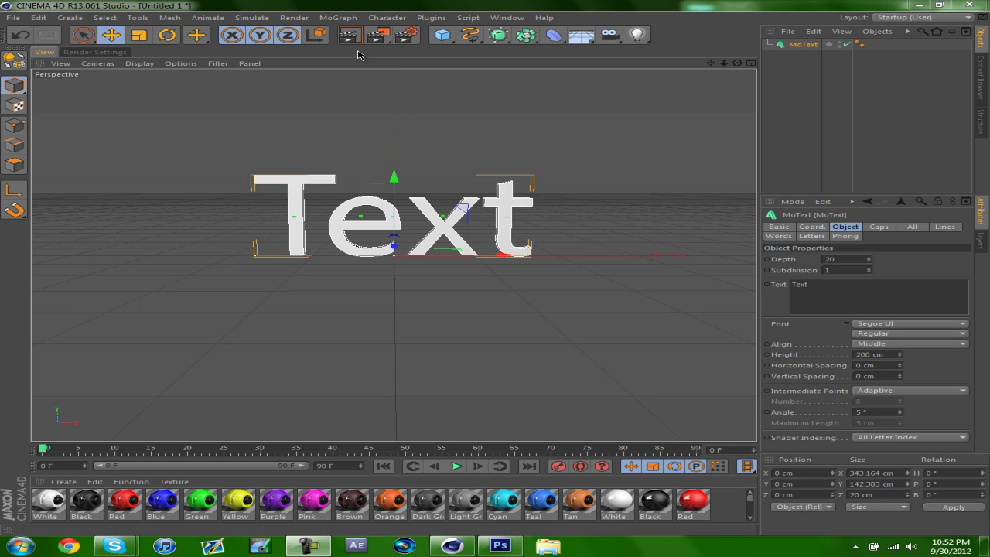
# Step: Enlarge the material manager so that a second row of material swatches shows below the timeline
pyautogui.click(823, 98)
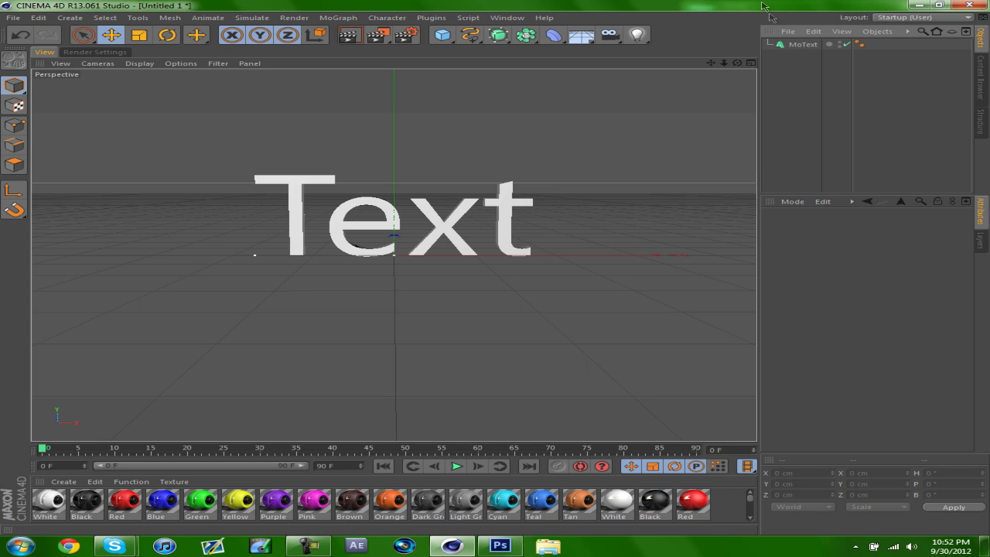
pyautogui.click(802, 44)
pyautogui.click(719, 332)
pyautogui.moveTo(751, 502); pyautogui.dragTo(752, 495)
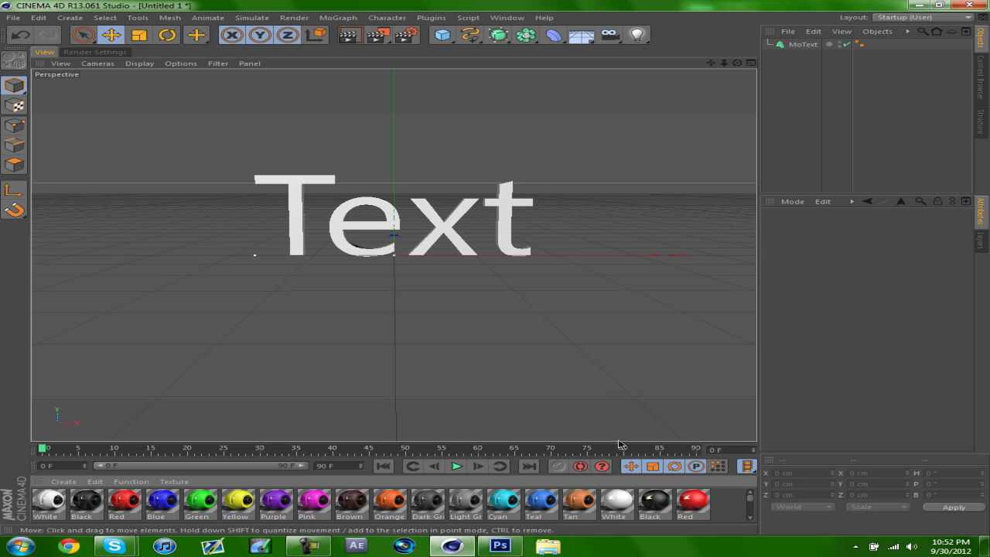
pyautogui.moveTo(624, 440); pyautogui.dragTo(633, 407)
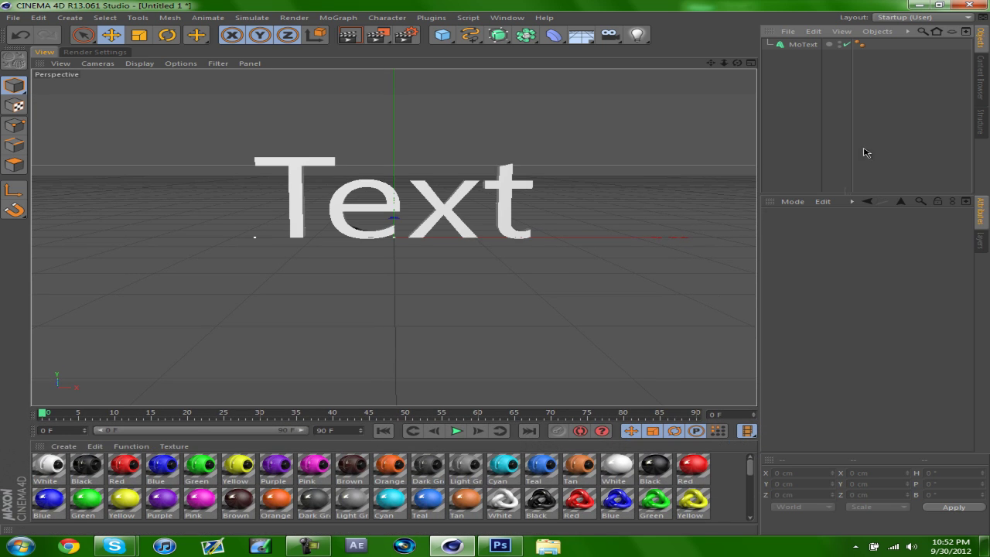
# Step: Change the wording of the MoText object to "Drag Designs"
pyautogui.click(809, 44)
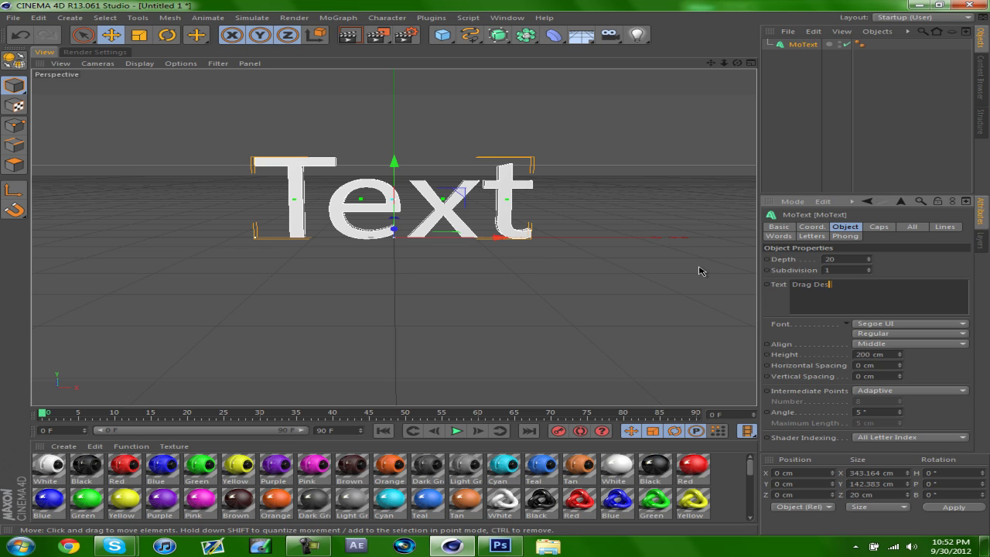
pyautogui.click(823, 120)
pyautogui.scroll(-3, 501, 283)
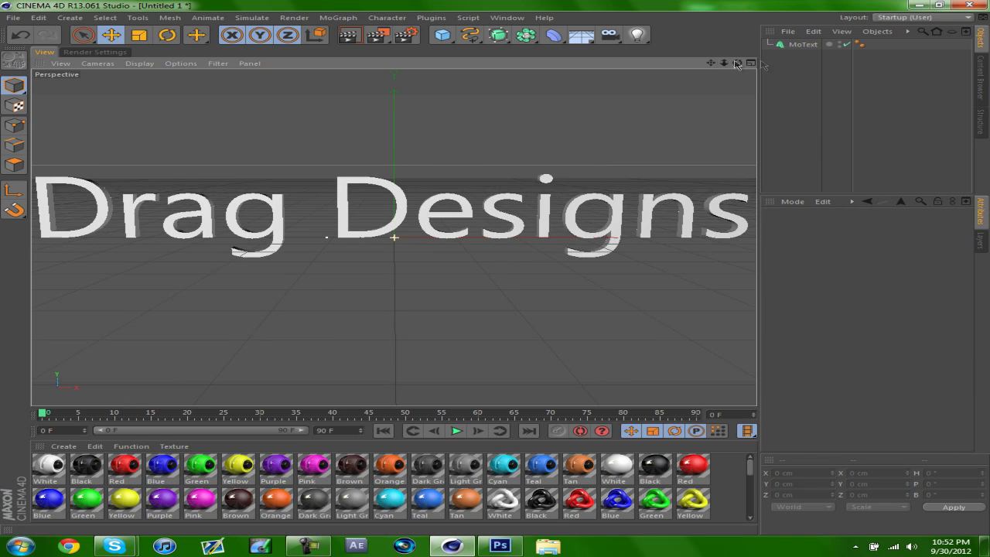
# Step: Try the fonts Resurrection and Relish Gargler on the MoText object
pyautogui.click(803, 44)
pyautogui.click(885, 324)
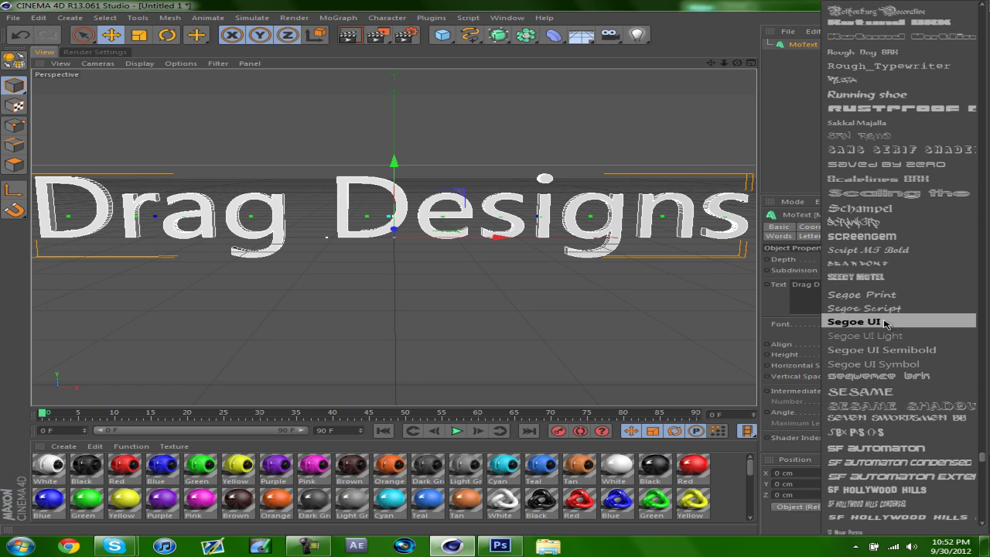
pyautogui.scroll(5, 889, 287)
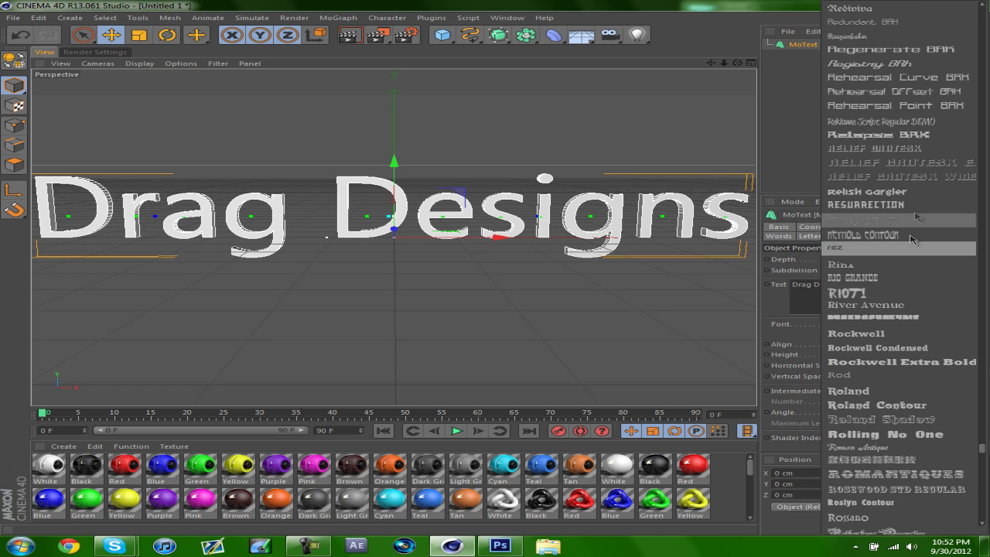
pyautogui.click(882, 213)
pyautogui.press('h')
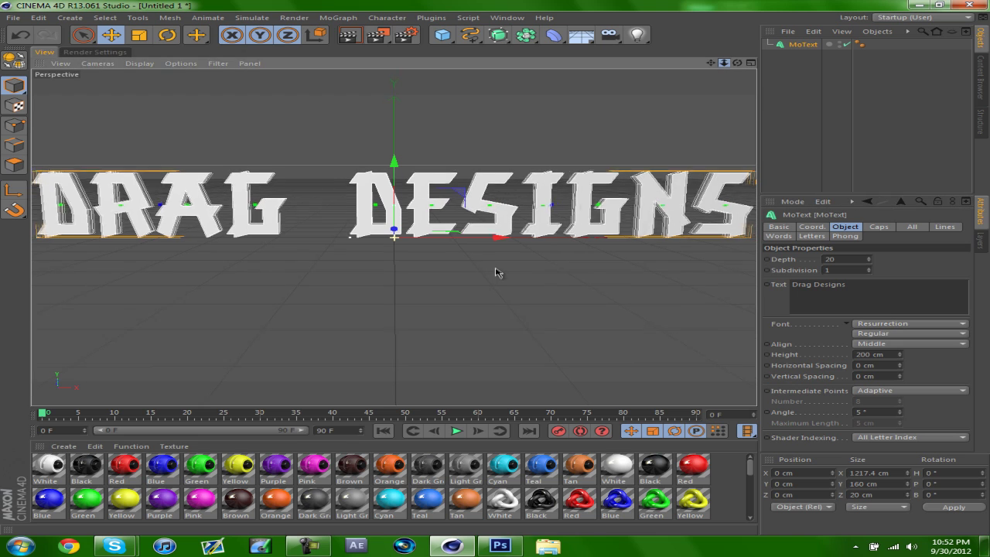
pyautogui.click(914, 327)
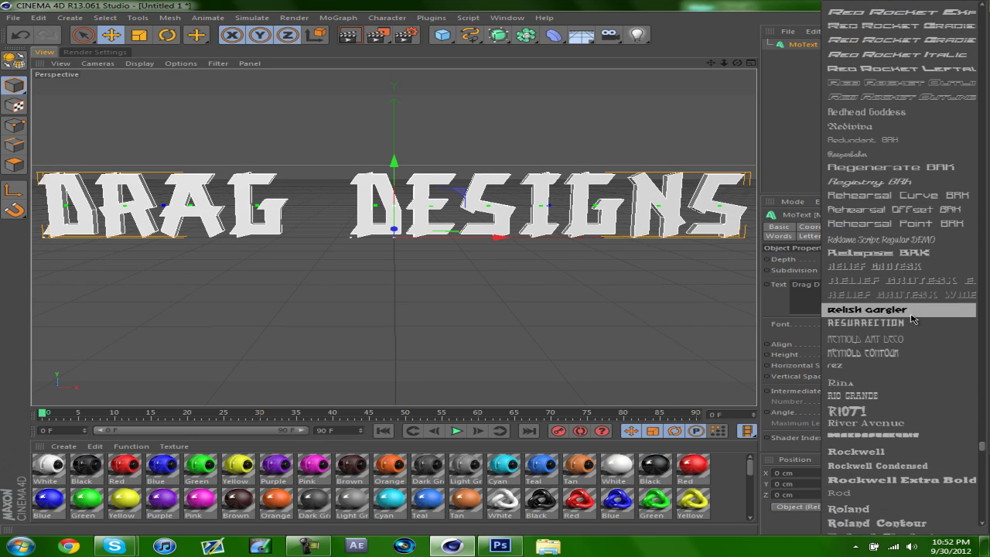
pyautogui.click(912, 317)
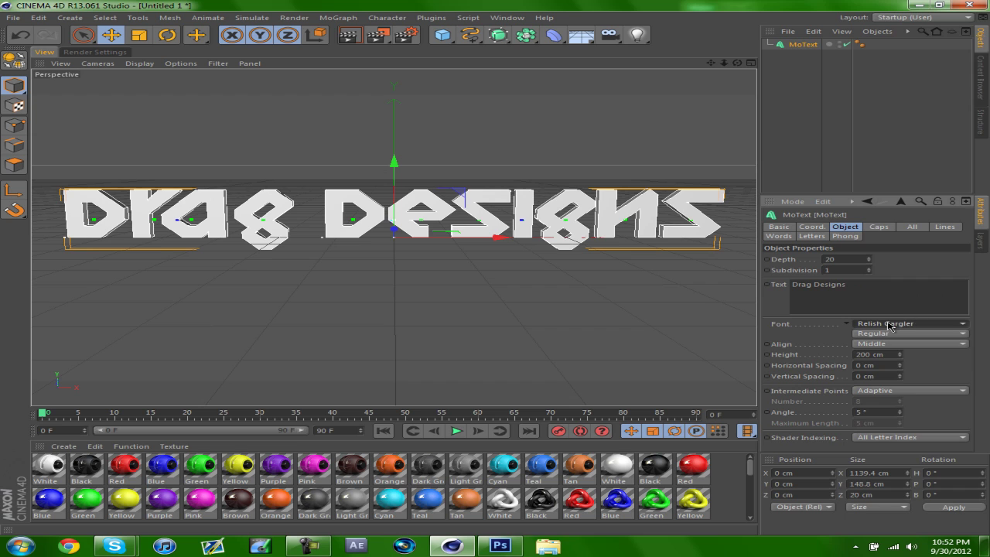
# Step: Try the fonts Registry BRK and Reynold Contour on the MoText object
pyautogui.click(899, 325)
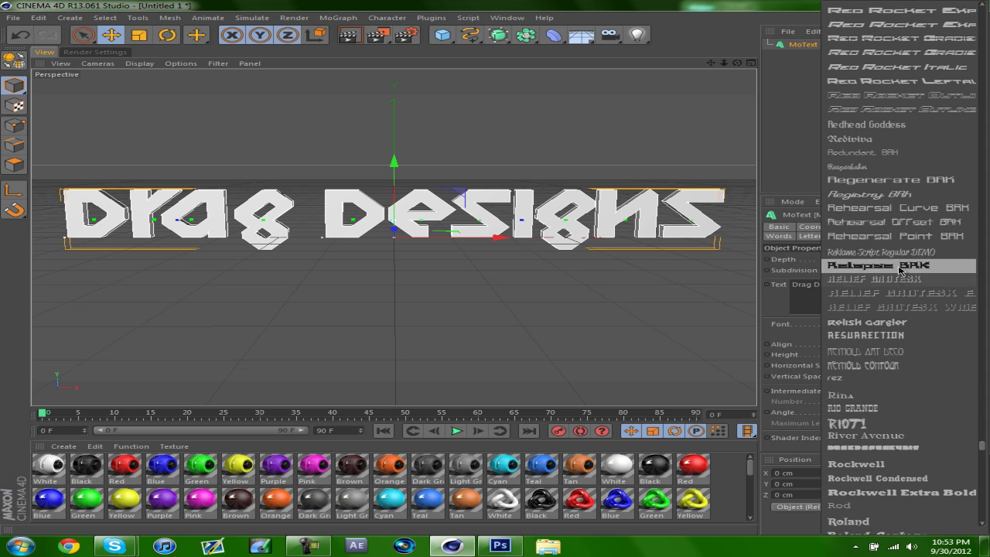
pyautogui.click(904, 196)
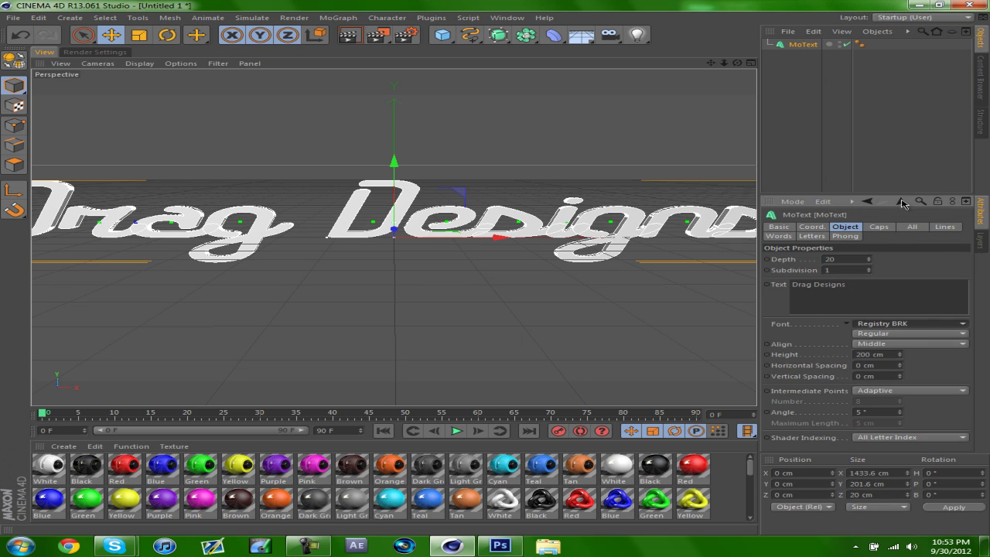
pyautogui.click(886, 325)
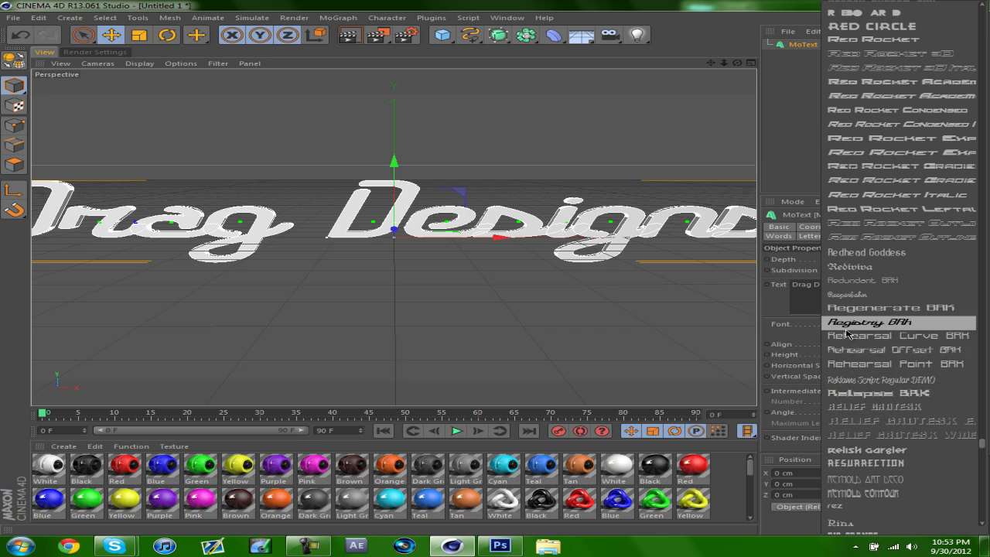
pyautogui.click(880, 494)
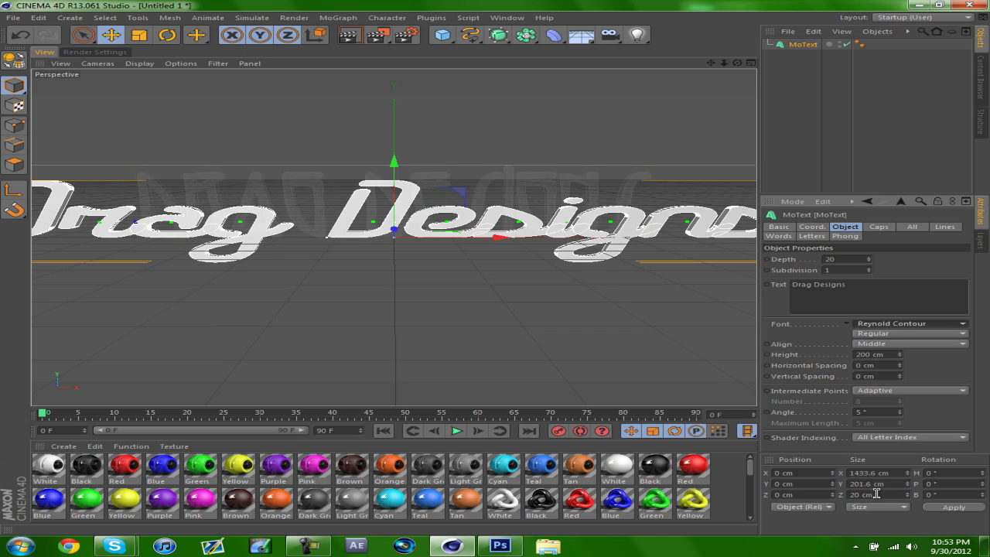
# Step: Try the fonts Saved By Zero and Strenuous on the MoText object
pyautogui.click(884, 329)
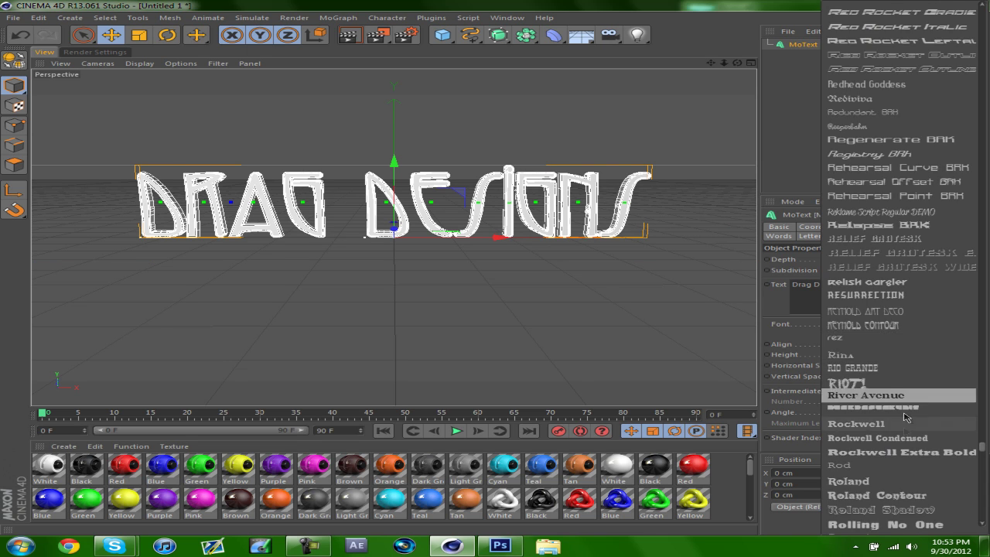
pyautogui.scroll(-5, 895, 495)
pyautogui.scroll(-2, 895, 529)
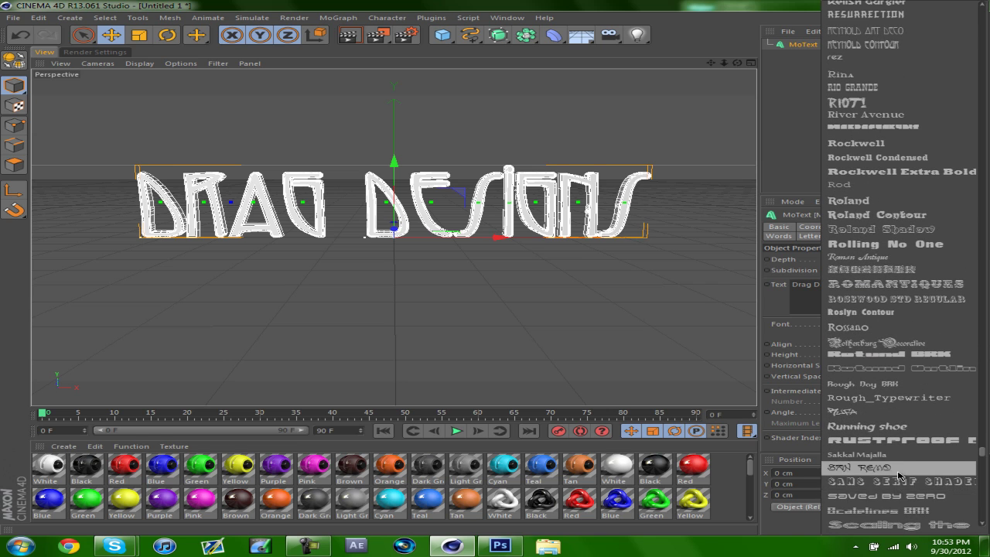
pyautogui.click(867, 442)
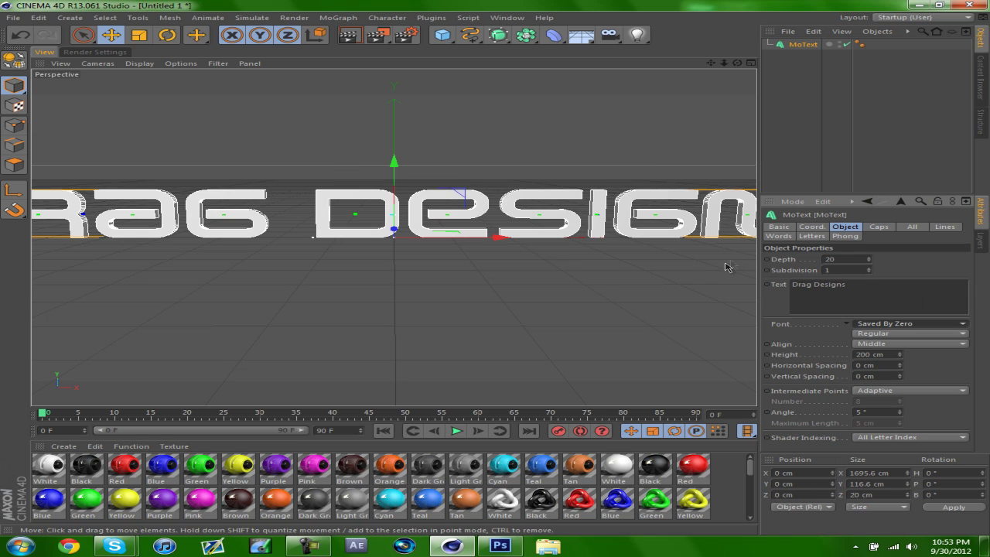
pyautogui.click(908, 324)
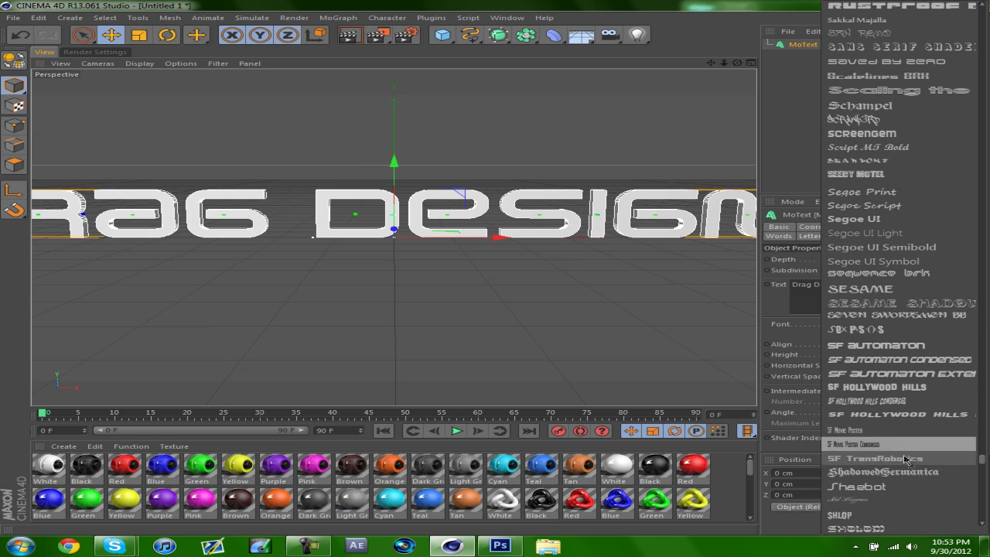
pyautogui.scroll(-6, 903, 464)
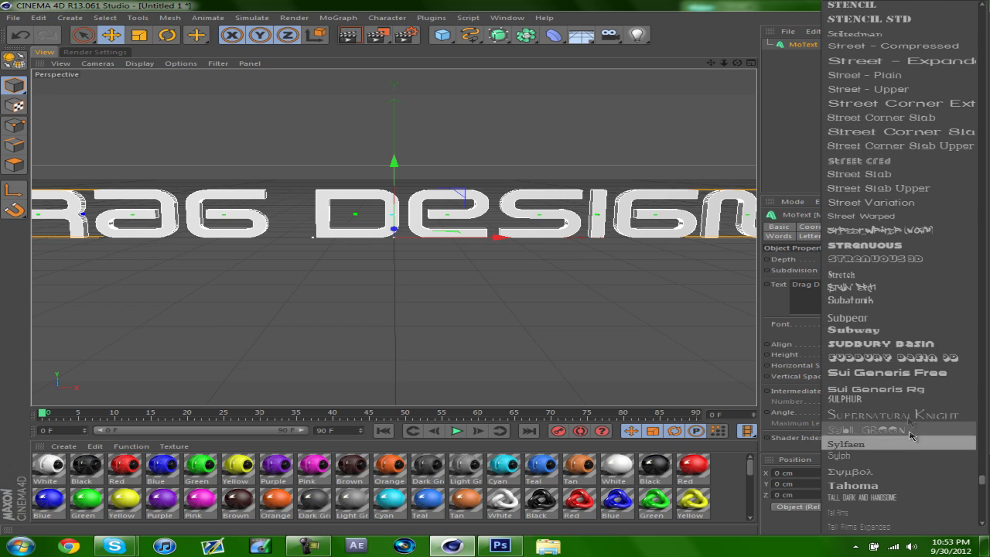
pyautogui.click(885, 245)
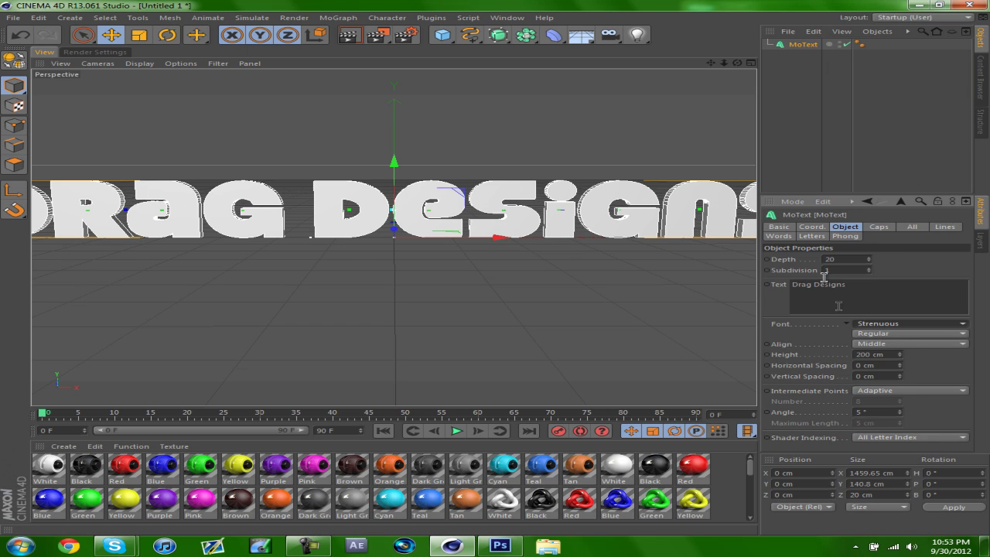
# Step: Try the font Technique BRK on the MoText object
pyautogui.click(869, 323)
pyautogui.scroll(-5, 902, 456)
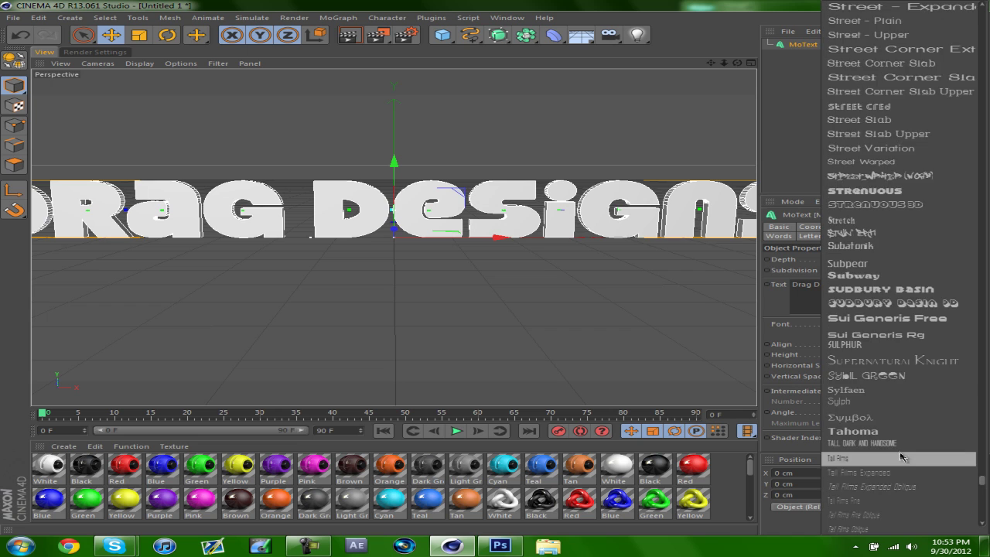
pyautogui.scroll(-2, 901, 455)
pyautogui.click(874, 359)
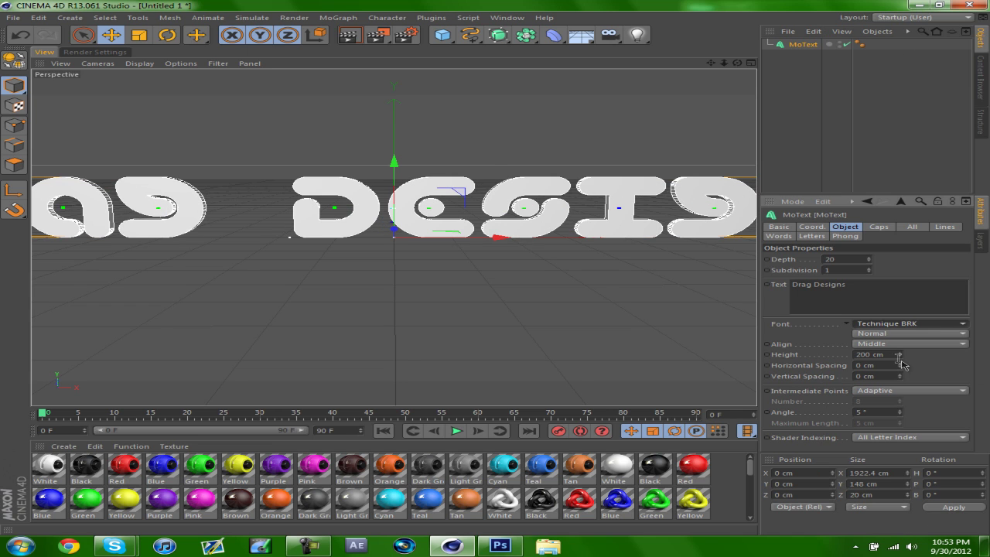
# Step: Set the font of the MoText object to Transformers Movie and deselect the text
pyautogui.click(911, 325)
pyautogui.scroll(-3, 910, 456)
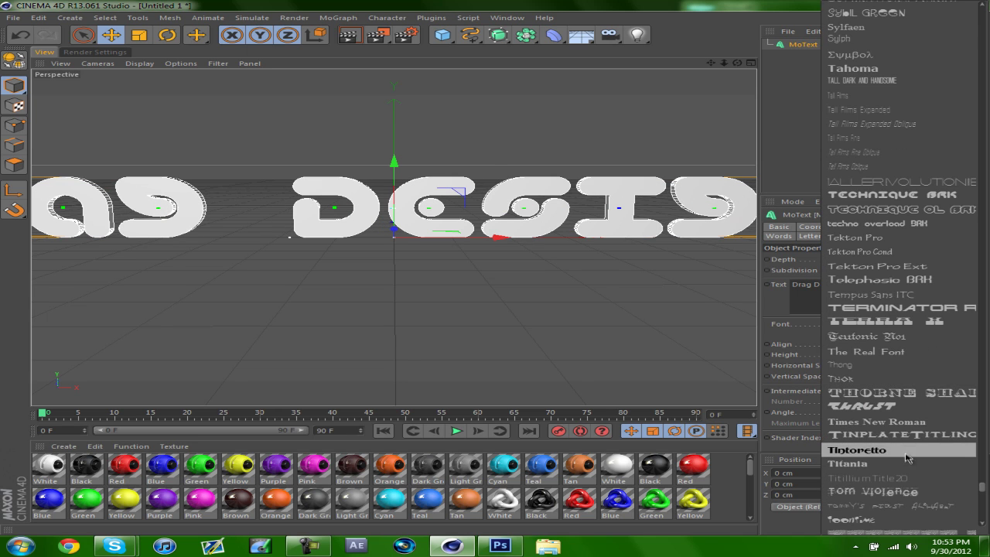
pyautogui.scroll(-2, 909, 462)
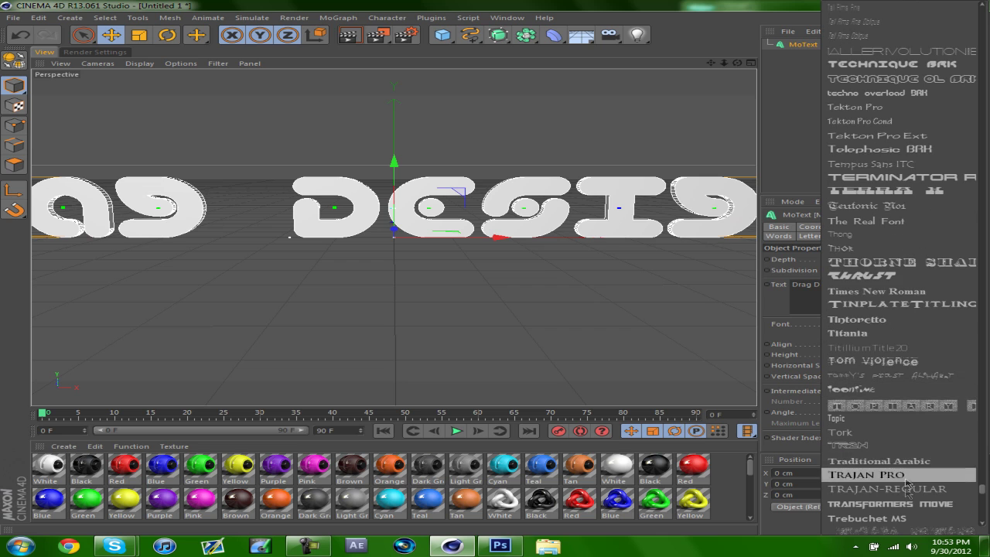
pyautogui.click(907, 495)
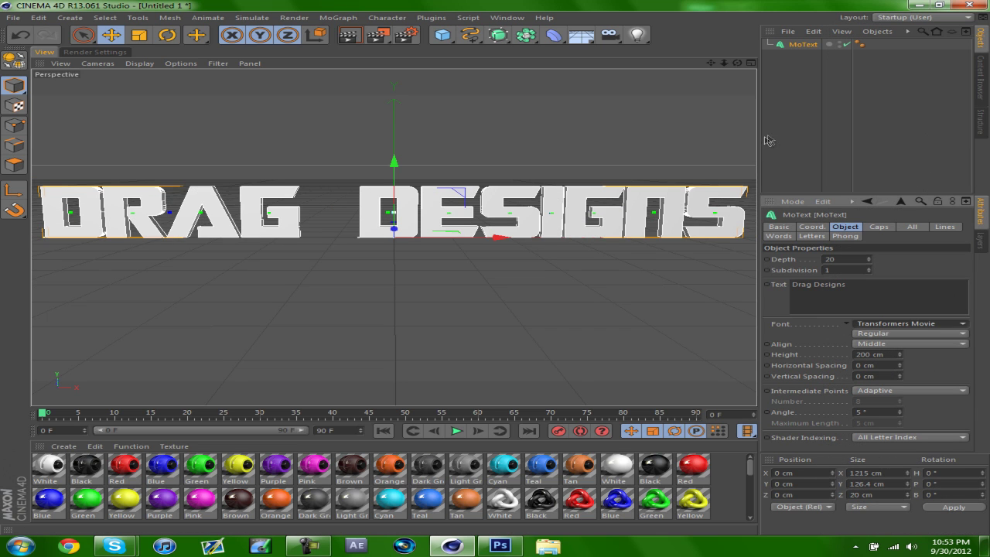
pyautogui.click(781, 154)
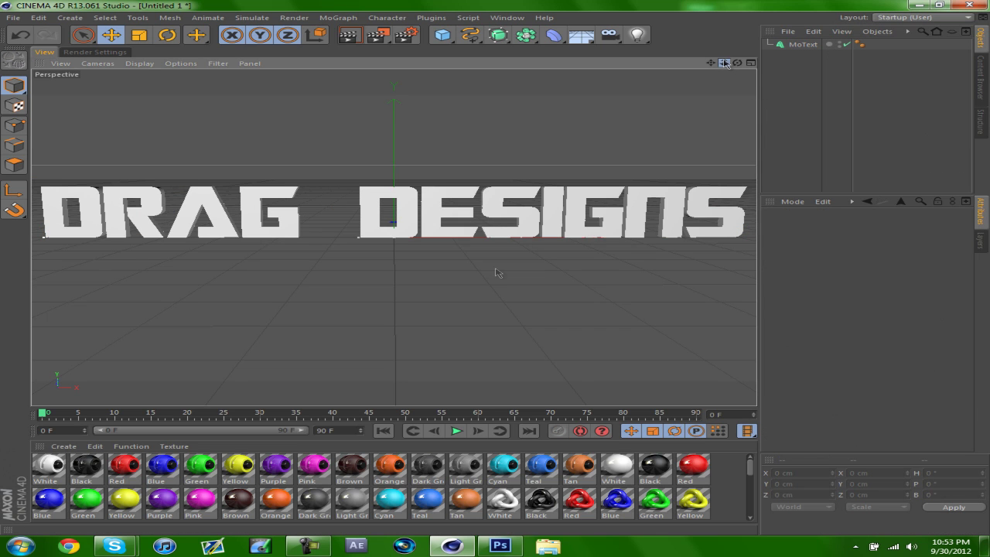
pyautogui.click(803, 44)
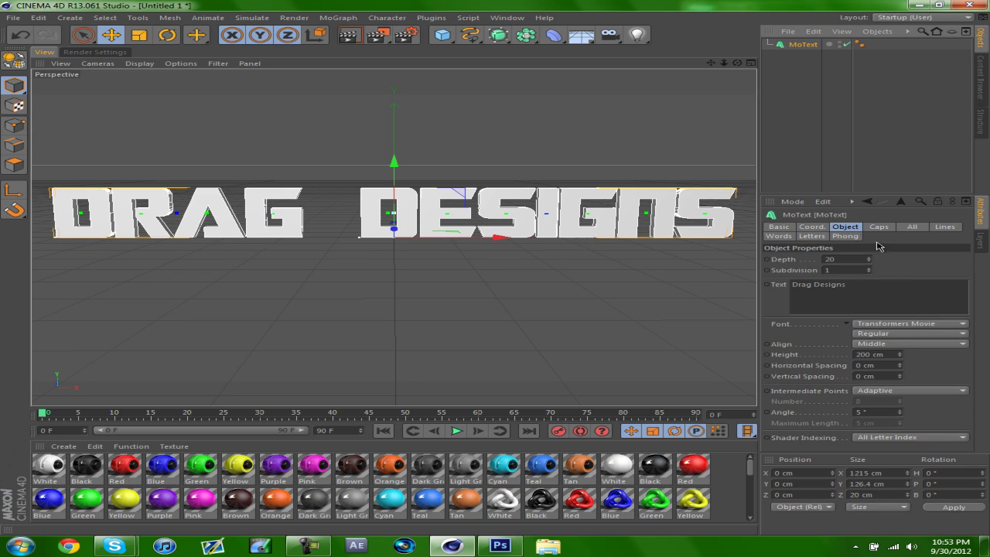
pyautogui.click(861, 167)
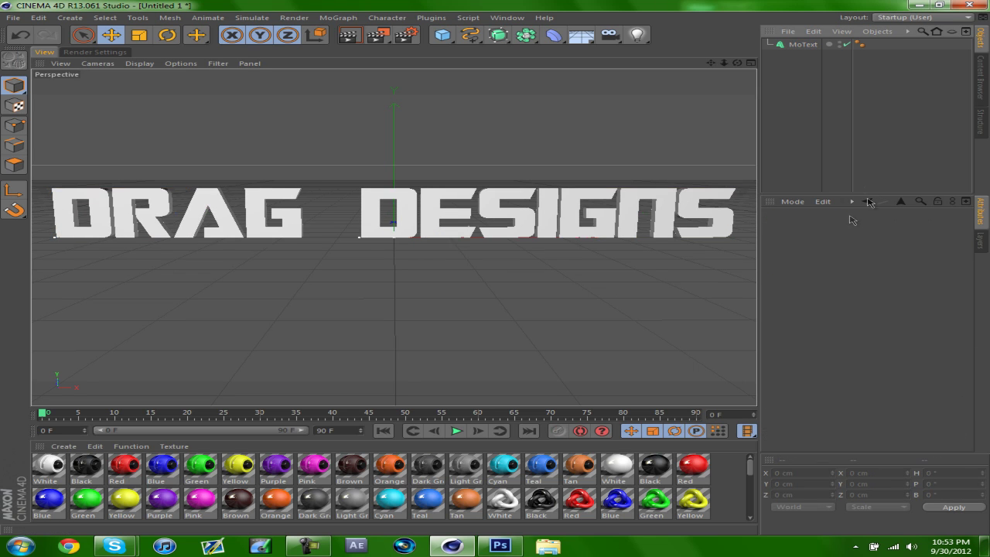
# Step: Set the extrusion depth of the MoText object to 100 and deselect it
pyautogui.click(806, 46)
pyautogui.click(846, 259)
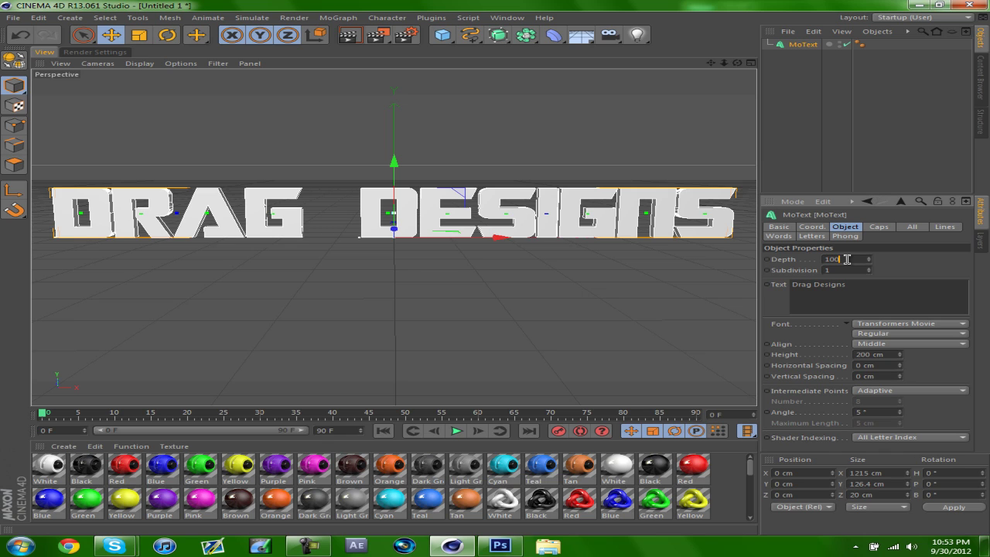
pyautogui.click(907, 136)
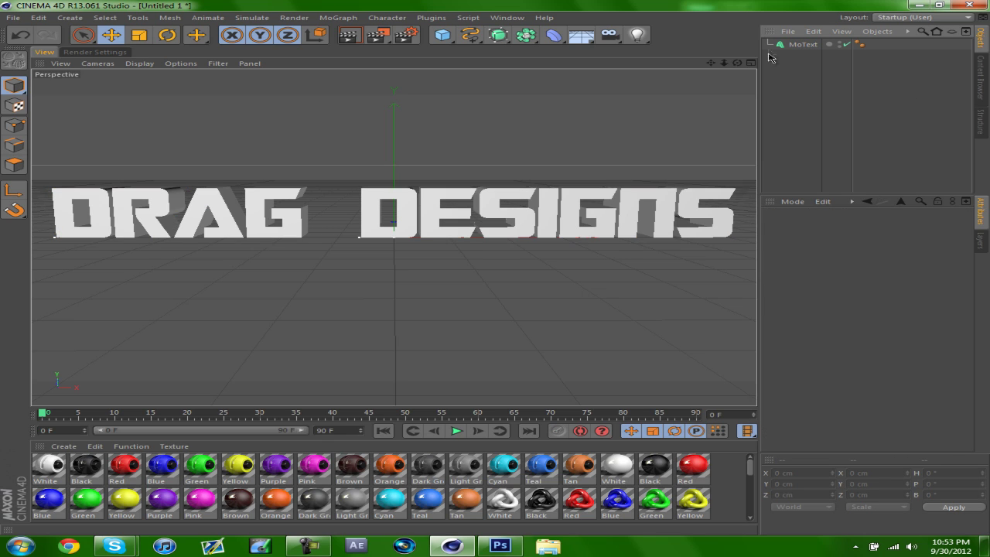
pyautogui.click(803, 44)
pyautogui.click(846, 132)
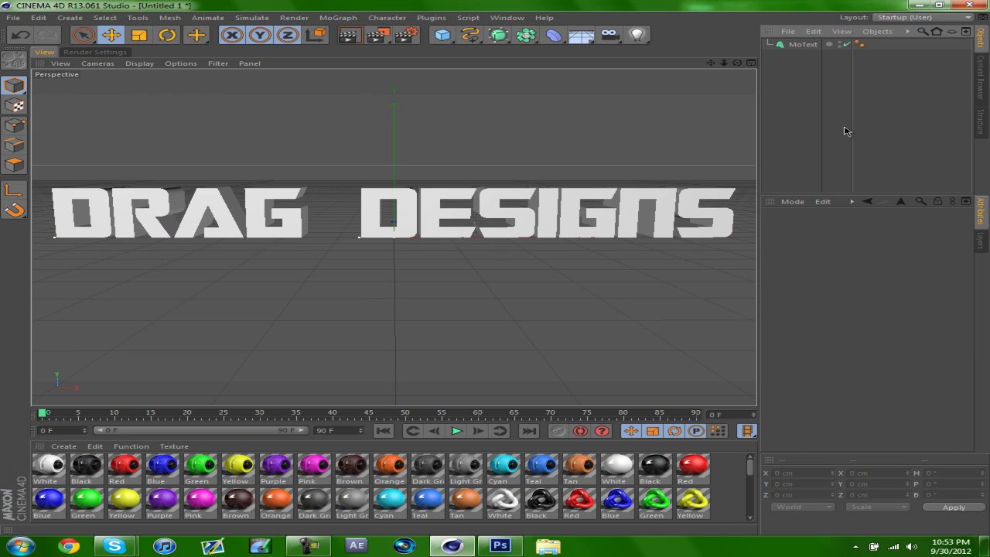
# Step: Select the MoText object and open the main Thrausi tool from the Thrausi 1.22 R12 plugin
pyautogui.click(802, 45)
pyautogui.click(430, 18)
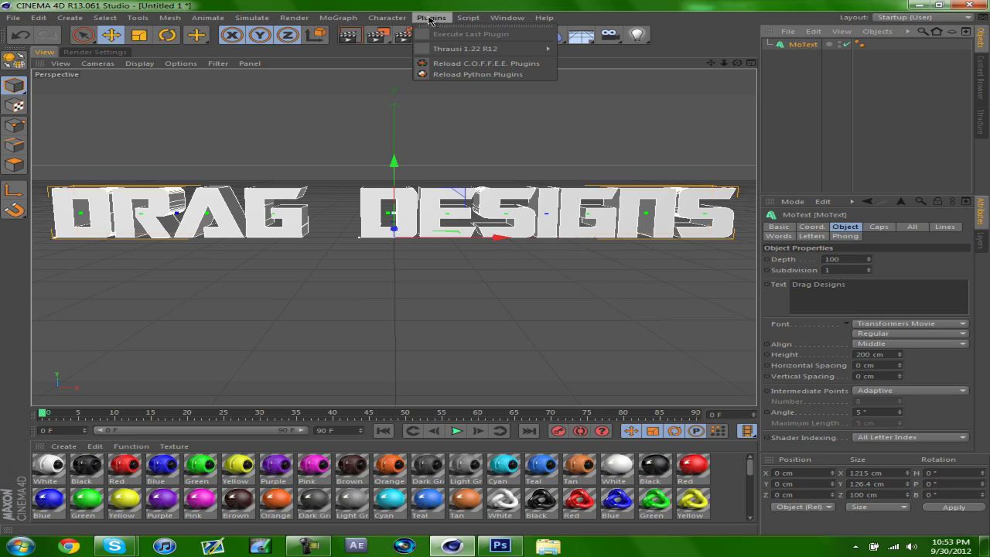
pyautogui.moveTo(459, 51)
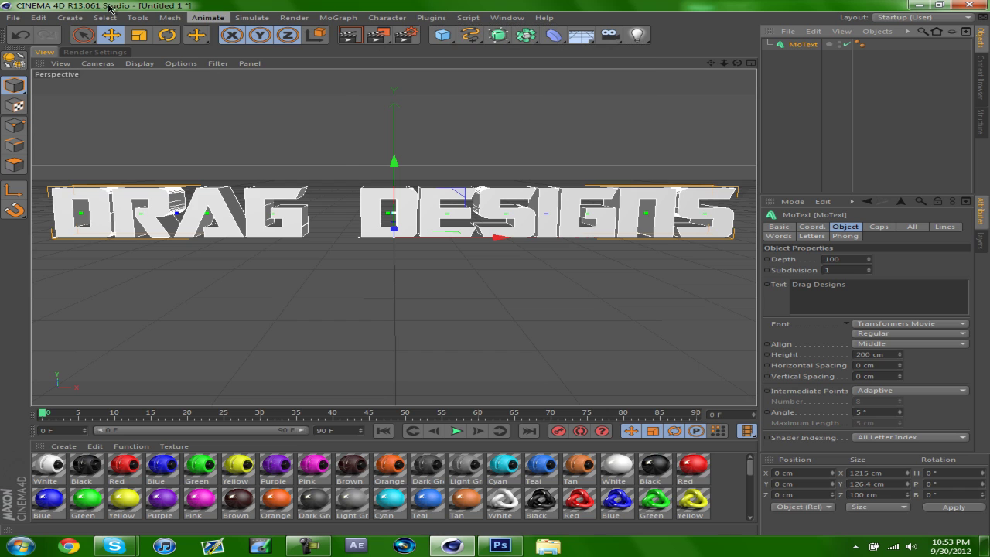
pyautogui.click(423, 18)
pyautogui.click(424, 19)
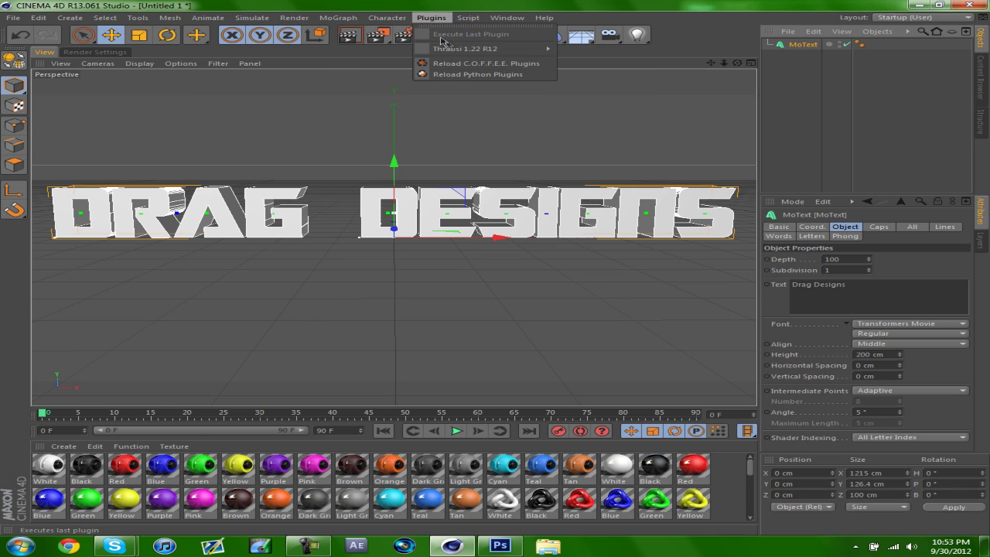
pyautogui.moveTo(534, 49)
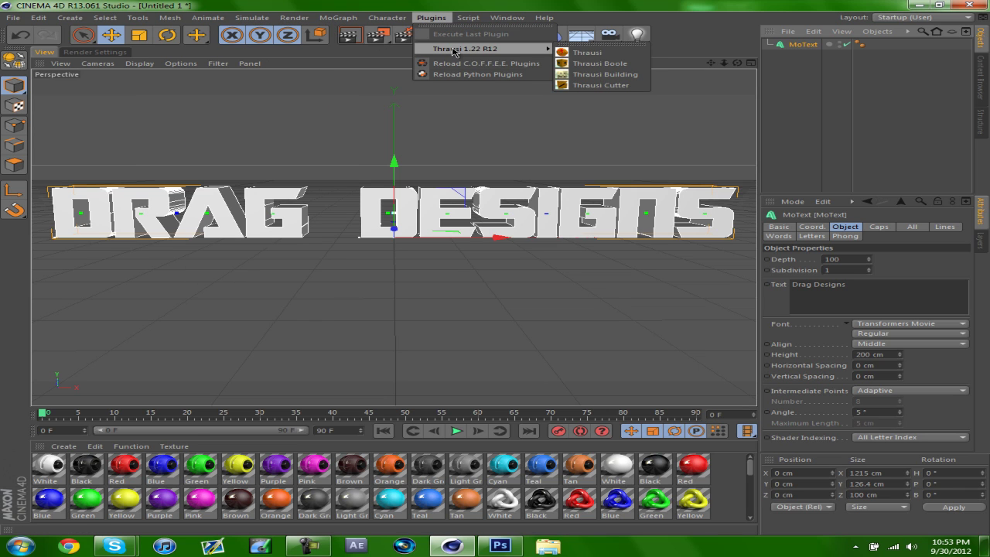
pyautogui.click(589, 54)
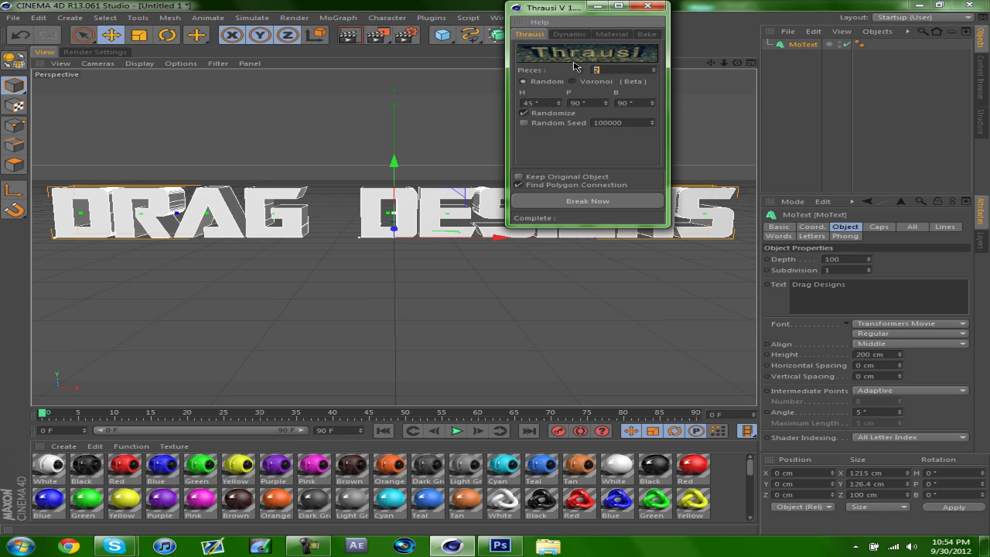
# Step: Move the Thrausi window clear of the 3D text and set the number of pieces to 25
pyautogui.doubleClick(568, 16)
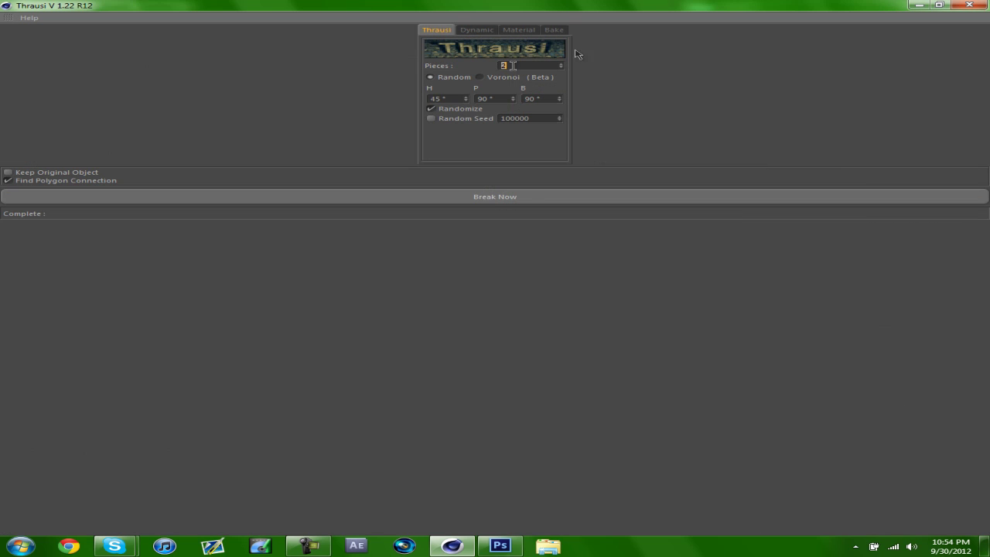
pyautogui.click(939, 5)
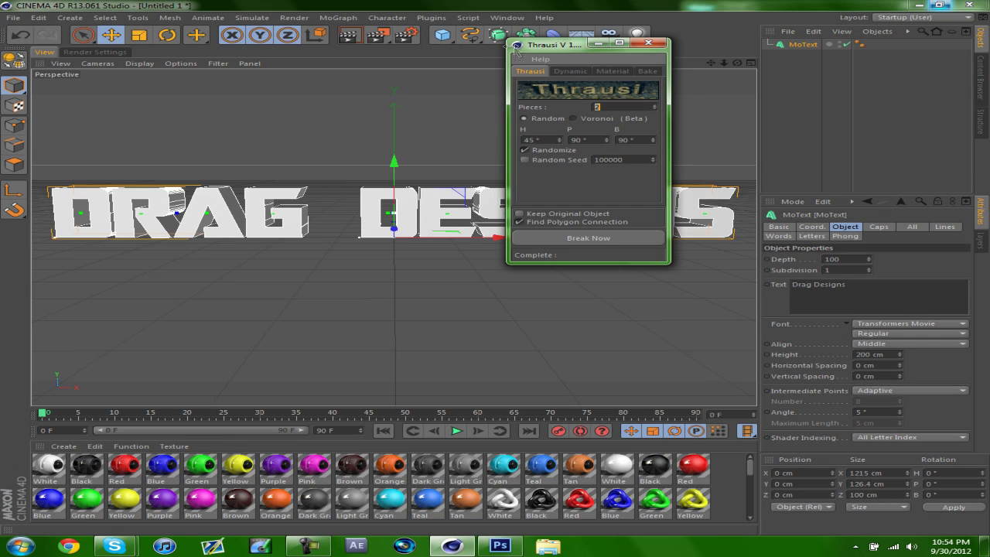
pyautogui.moveTo(554, 52); pyautogui.dragTo(806, 204)
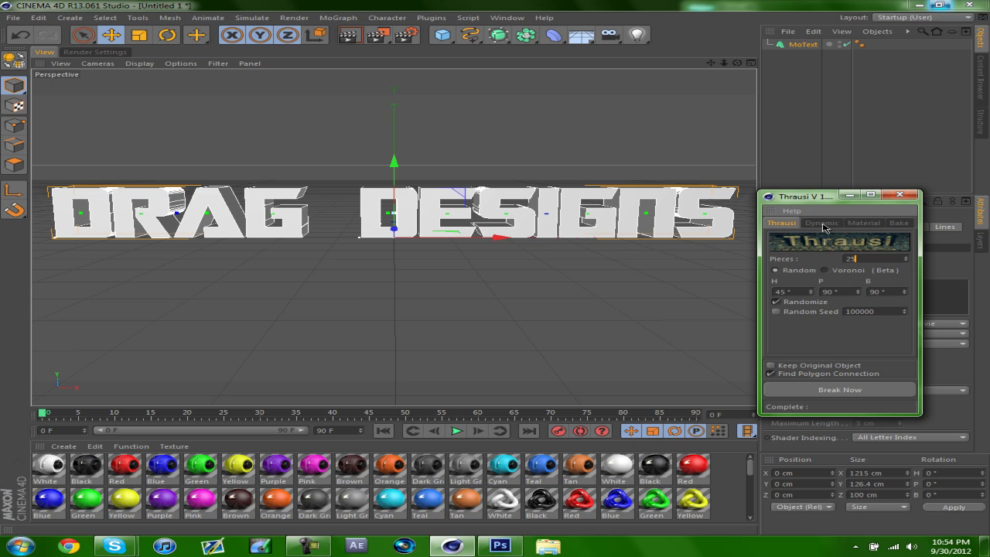
# Step: Keep the Dynamic mode at Immediately, break the MoText object with Thrausi, and close the plugin window
pyautogui.click(823, 223)
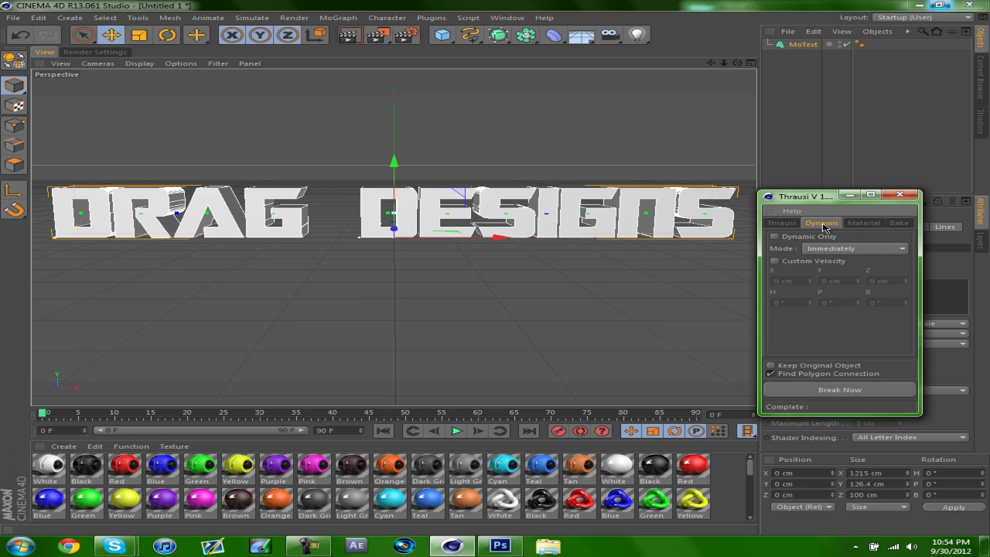
pyautogui.click(856, 248)
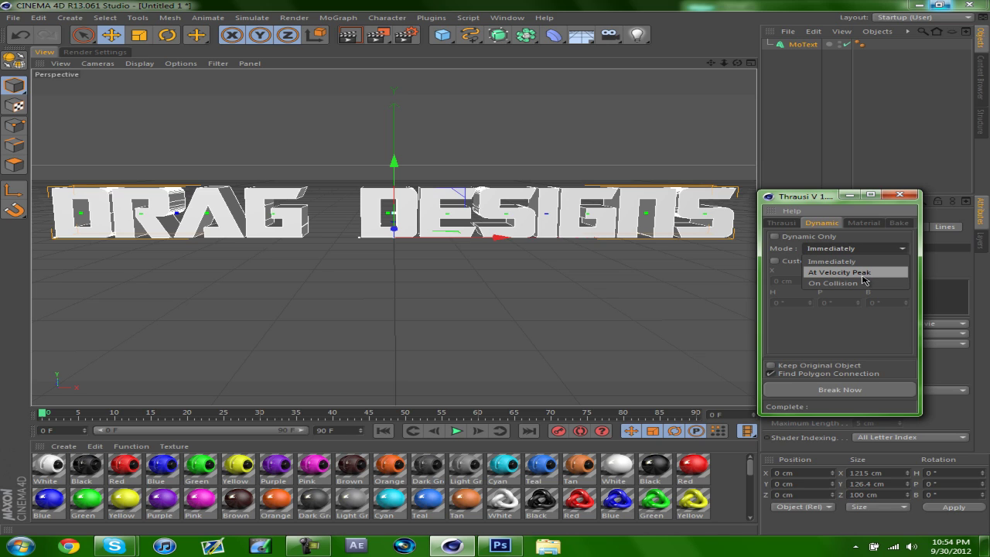
pyautogui.click(821, 262)
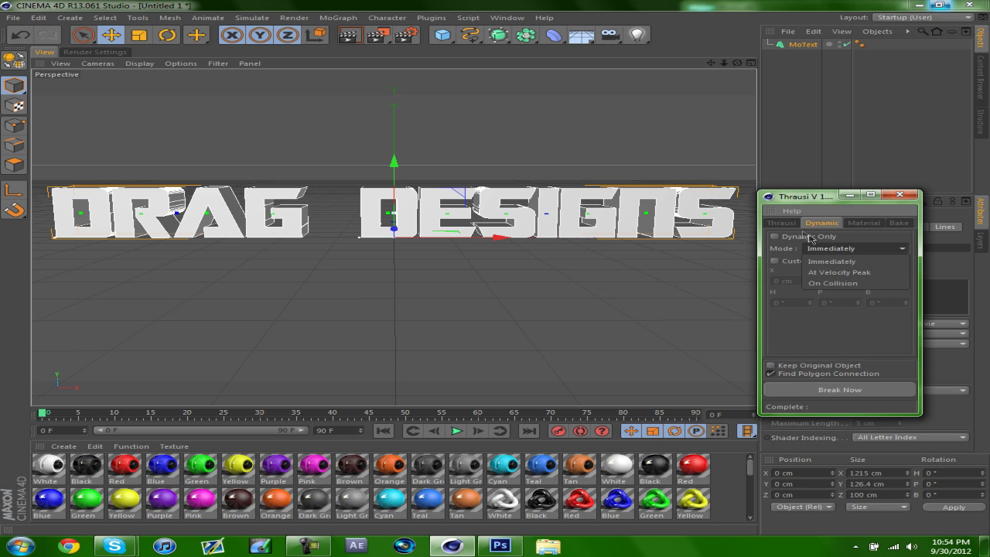
pyautogui.click(782, 223)
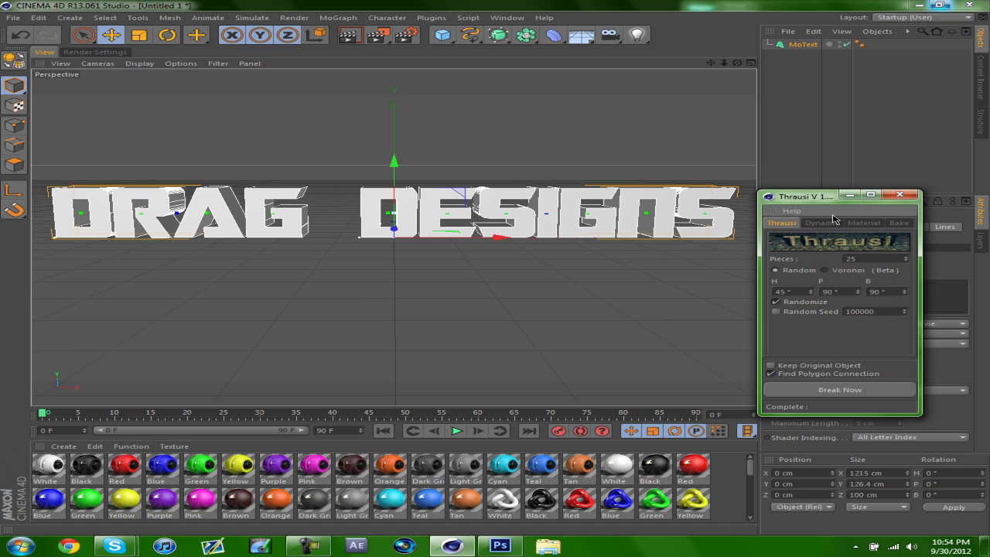
pyautogui.click(841, 391)
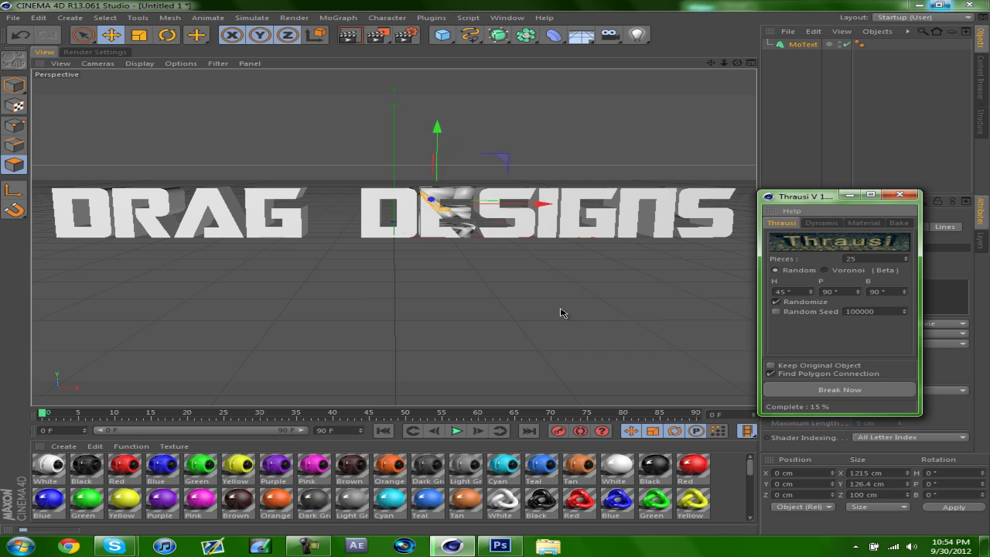
pyautogui.moveTo(319, 545)
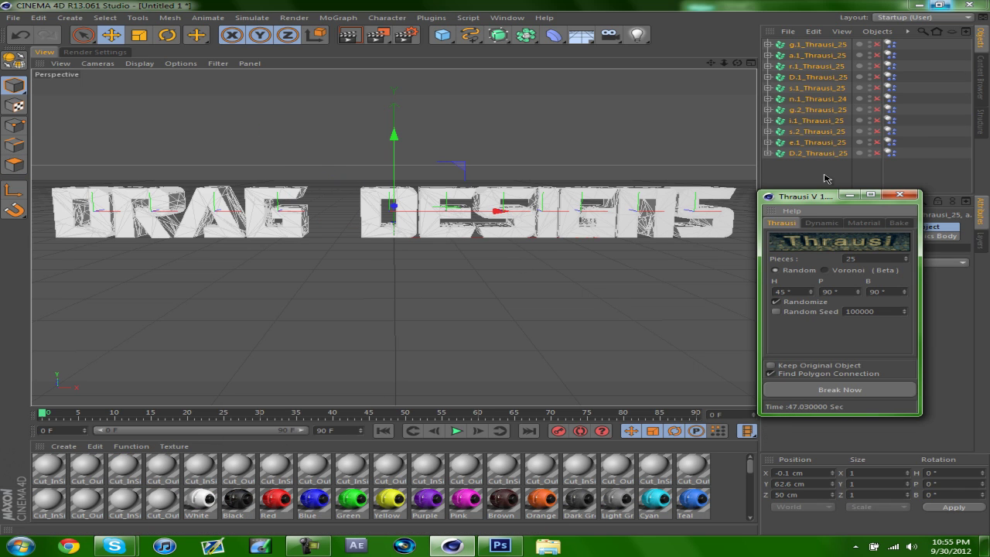
pyautogui.click(899, 194)
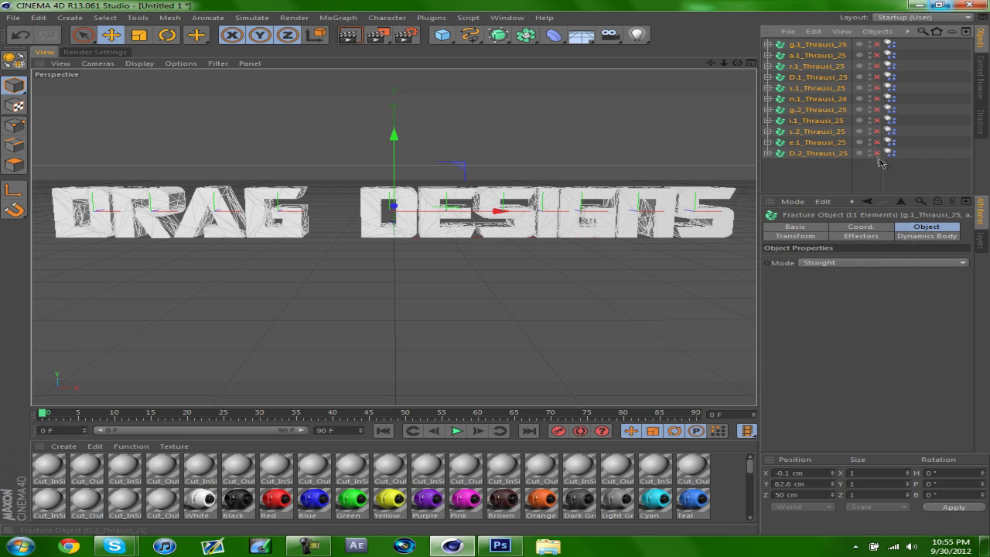
# Step: Enable all the Thrausi fracture objects and, with all of them selected, add a MoGraph Random effector
pyautogui.moveTo(878, 153); pyautogui.dragTo(879, 44)
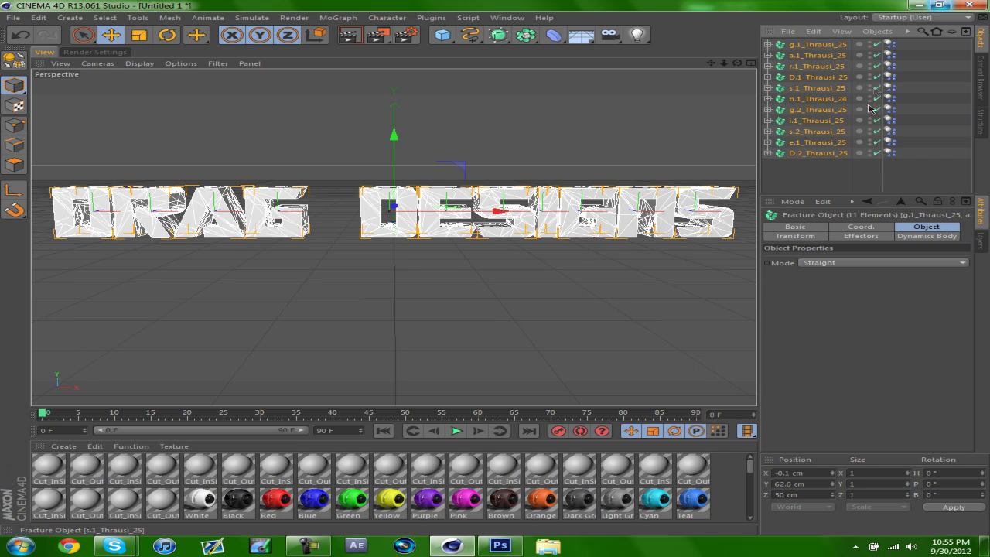
pyautogui.click(827, 169)
pyautogui.moveTo(823, 167); pyautogui.dragTo(789, 43)
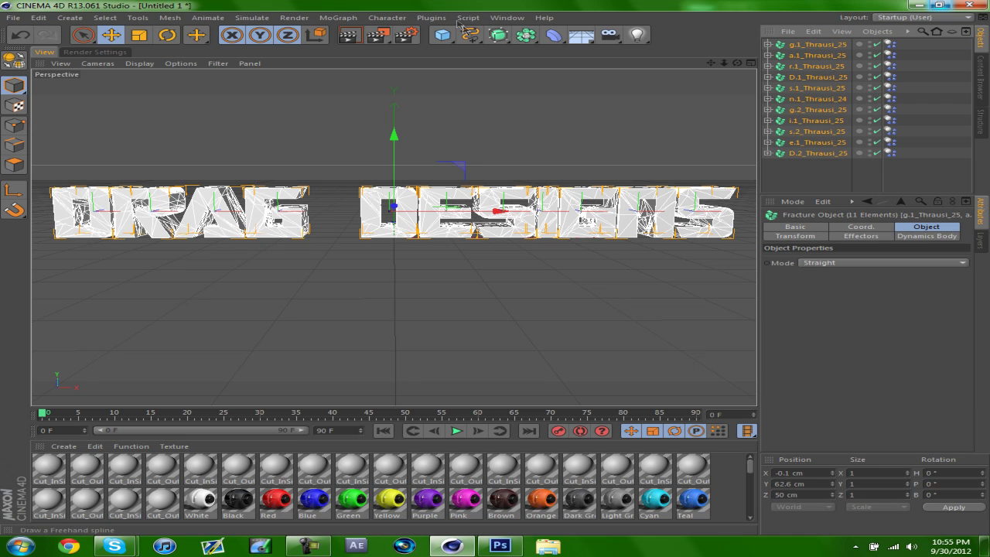
pyautogui.click(338, 17)
pyautogui.moveTo(359, 35)
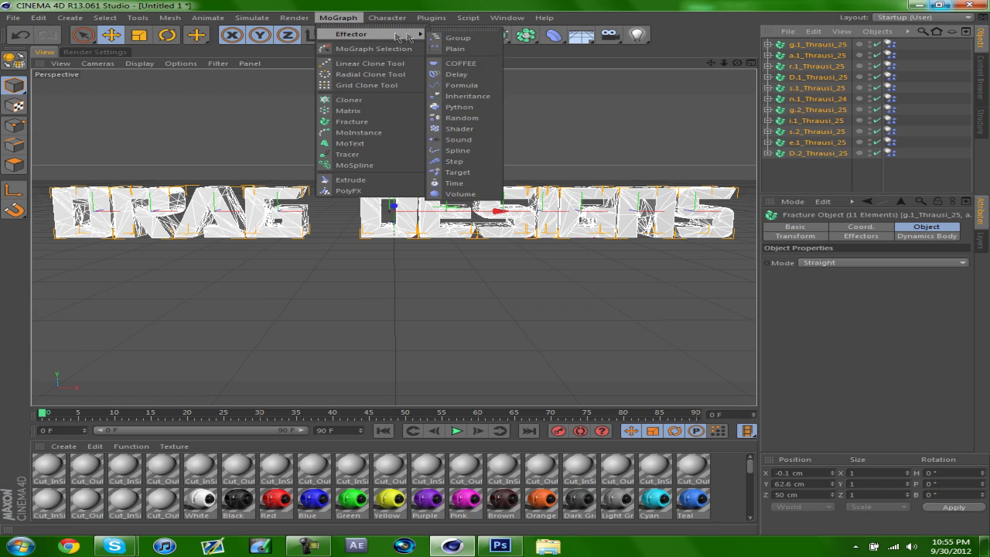
pyautogui.click(469, 117)
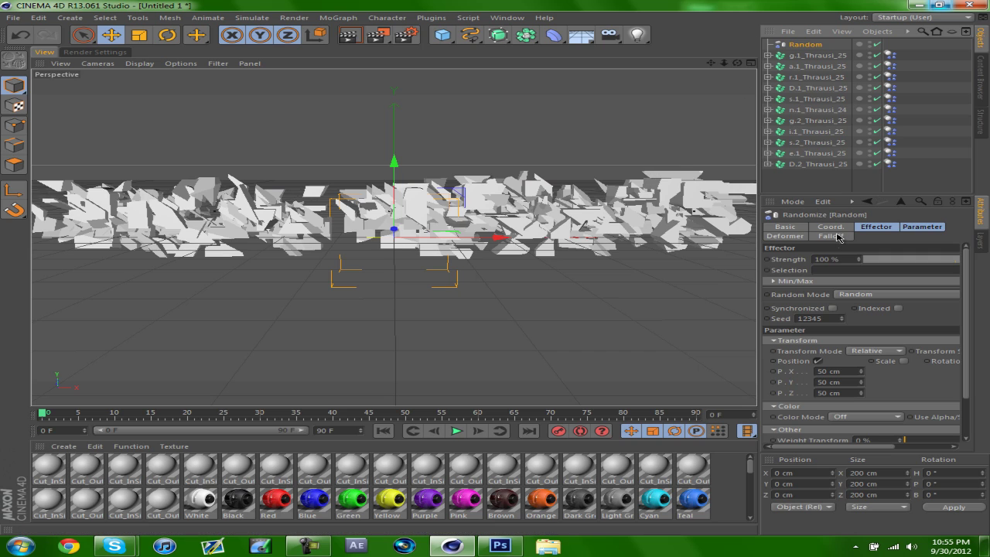
# Step: Set the Random effector's strength to 5 %
pyautogui.click(859, 230)
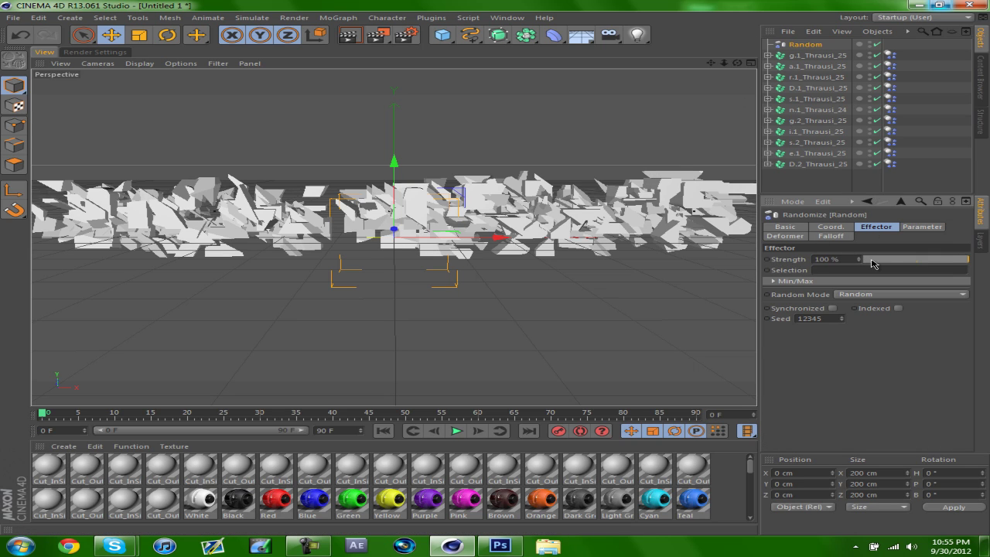
pyautogui.moveTo(941, 261); pyautogui.dragTo(969, 261)
pyautogui.moveTo(941, 262); pyautogui.dragTo(870, 261)
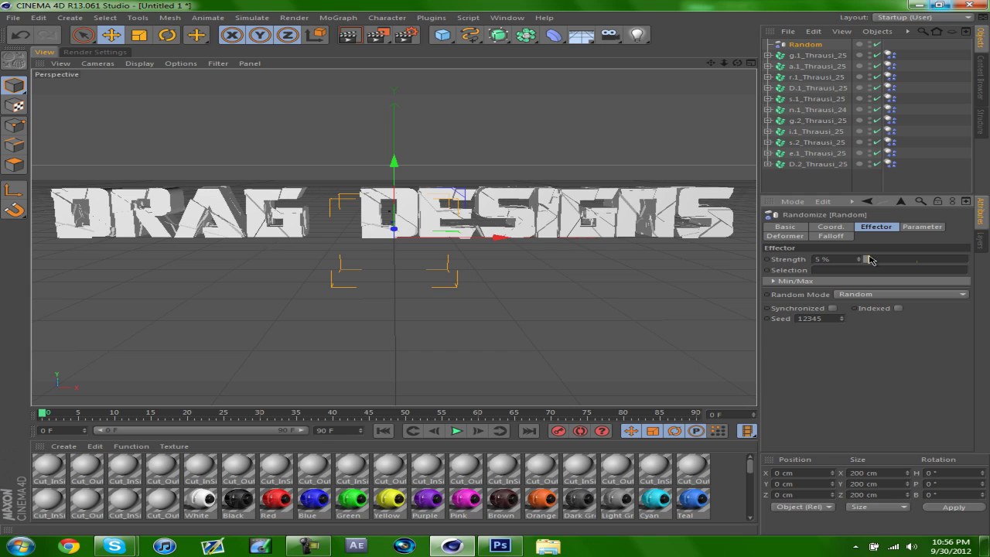
pyautogui.click(927, 182)
pyautogui.click(816, 46)
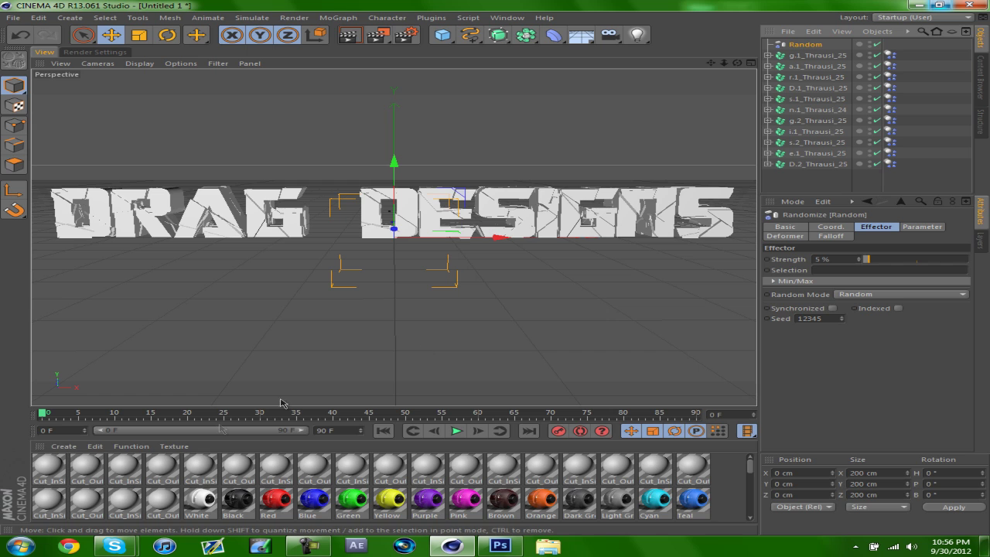
# Step: Change the color of the last Cut_OutSide material to red, RGB 204, 0, 0
pyautogui.click(162, 501)
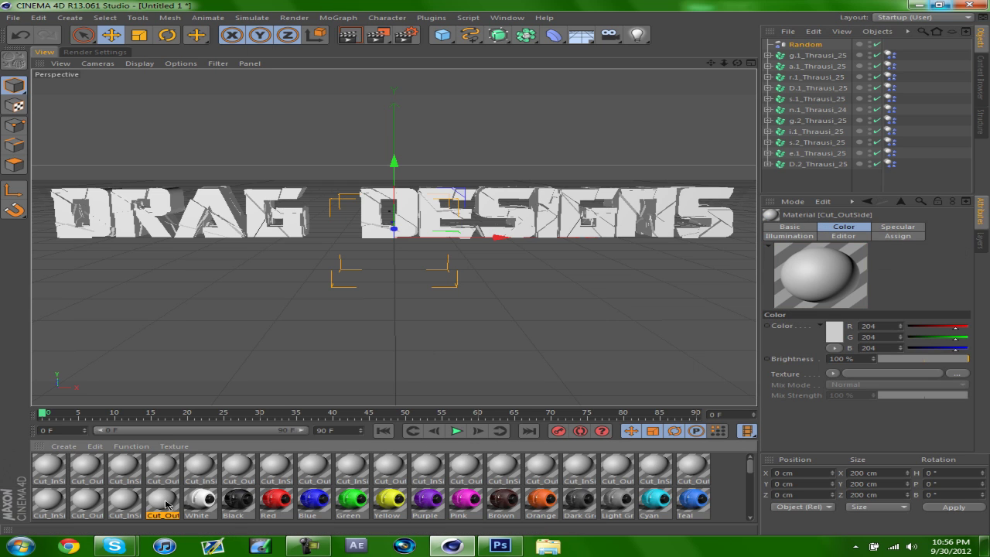
pyautogui.doubleClick(165, 504)
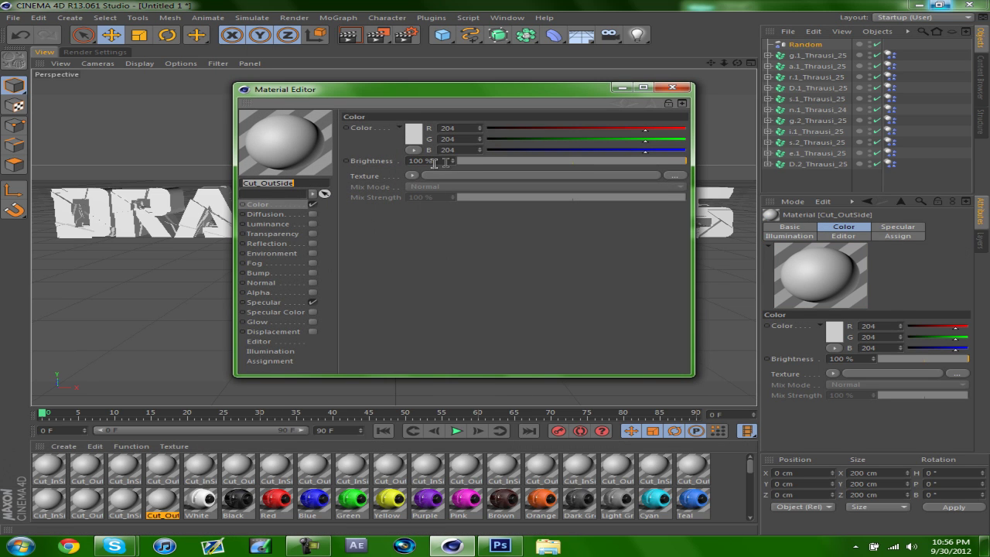
pyautogui.moveTo(559, 150); pyautogui.dragTo(482, 151)
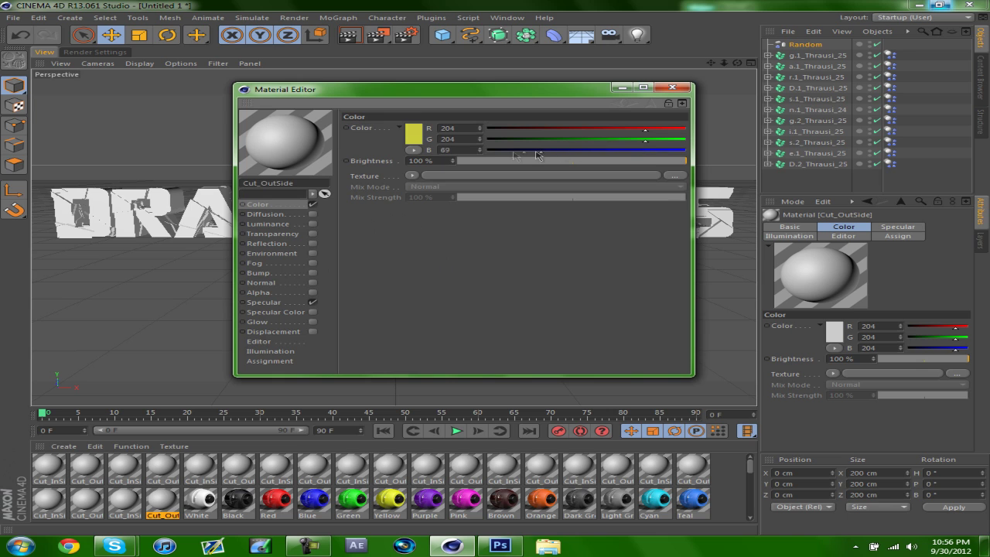
pyautogui.click(489, 140)
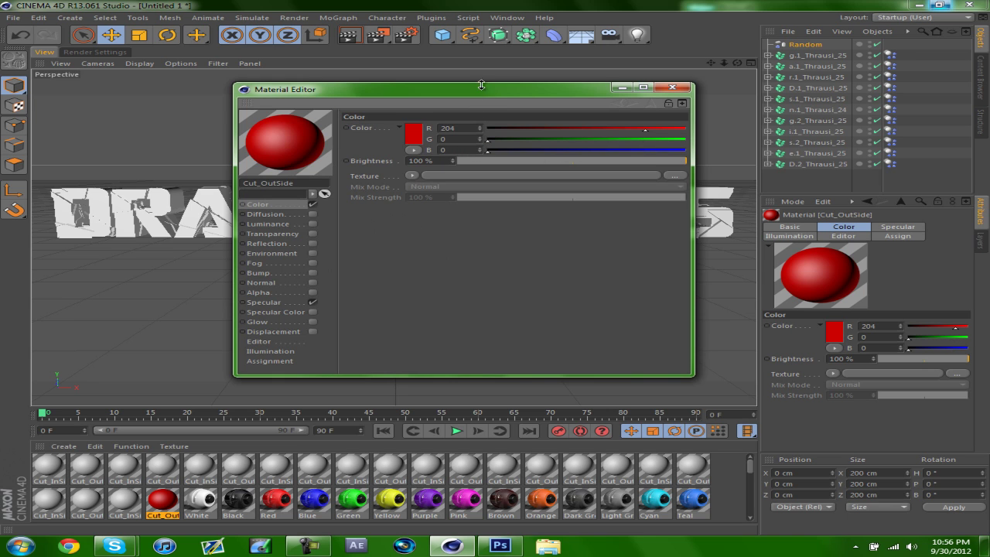
pyautogui.moveTo(484, 89); pyautogui.dragTo(483, 101)
pyautogui.click(673, 97)
# Step: Color the first Cut_InSide material red, RGB 204, 0, 0, and enable its glow
pyautogui.doubleClick(49, 466)
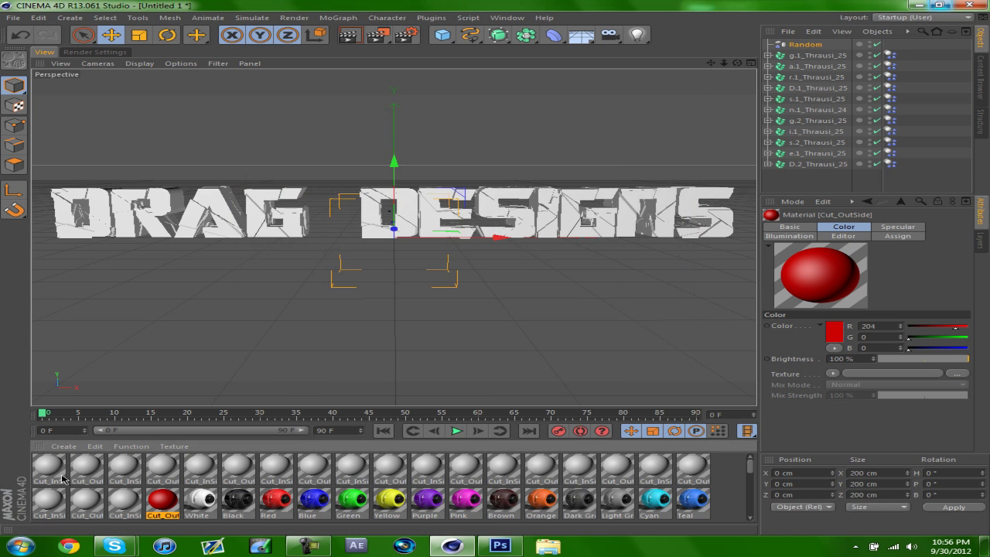
pyautogui.moveTo(554, 137); pyautogui.dragTo(489, 124)
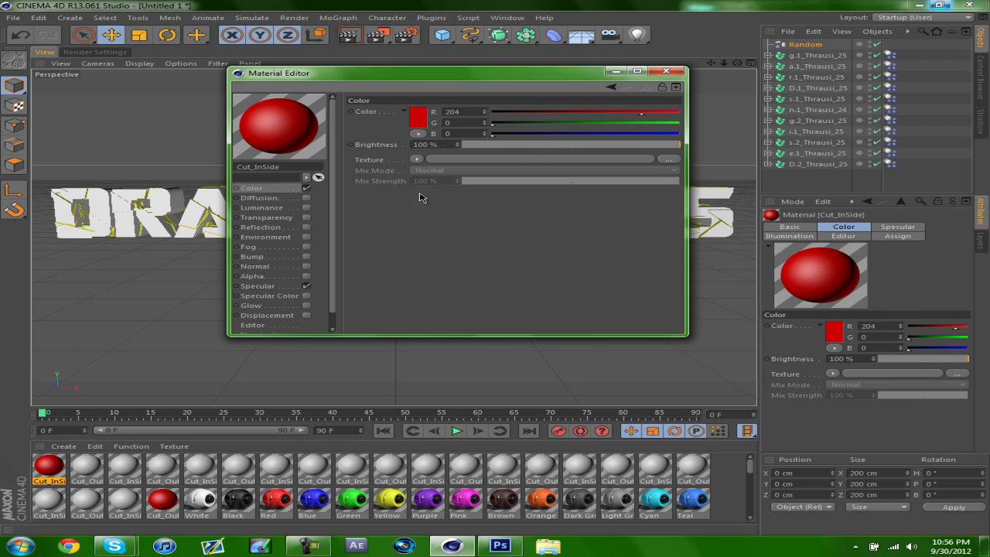
pyautogui.click(277, 304)
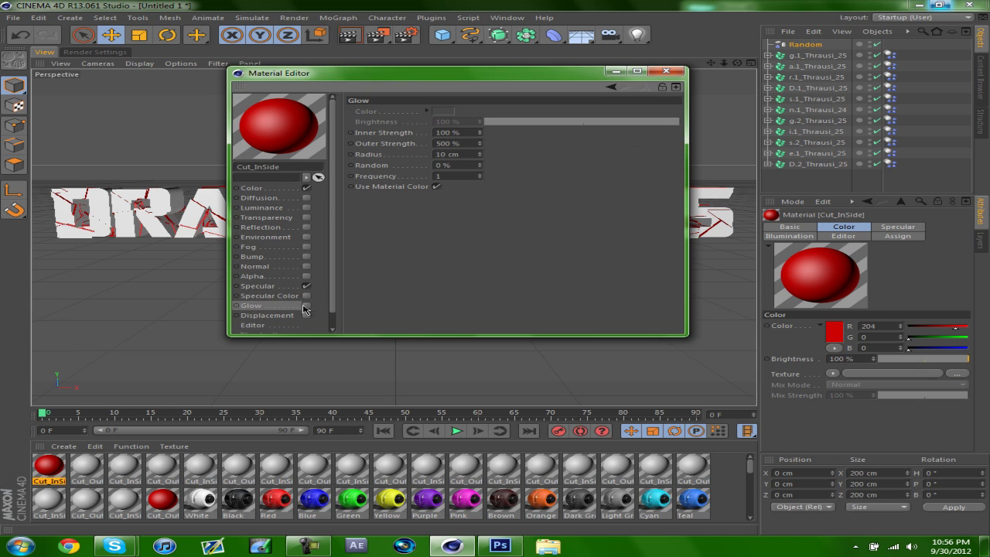
pyautogui.click(306, 305)
# Step: Give the Cut_InSide glow its own red color, RGB 182, 16, 16, instead of the material color, and reduce its brightness
pyautogui.click(436, 186)
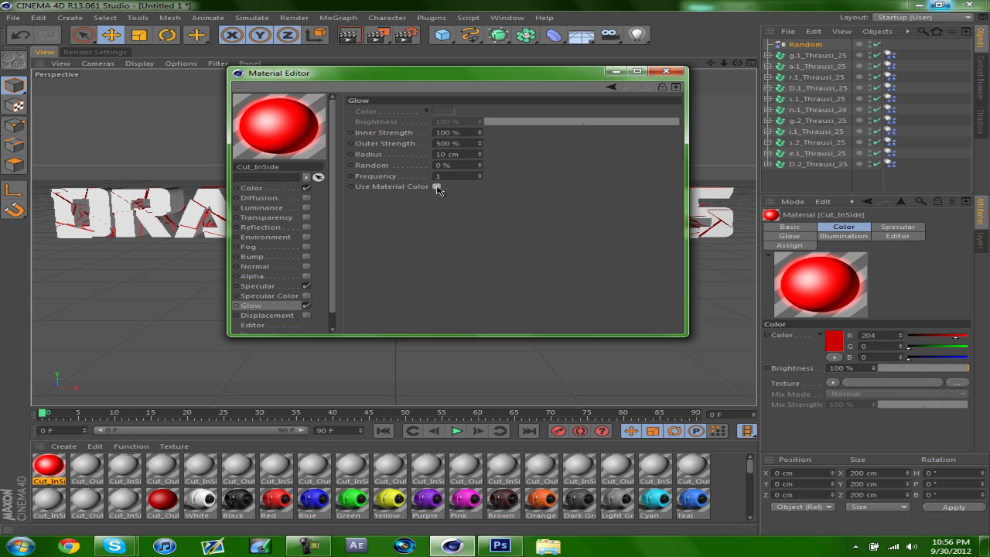
pyautogui.click(544, 121)
pyautogui.click(446, 112)
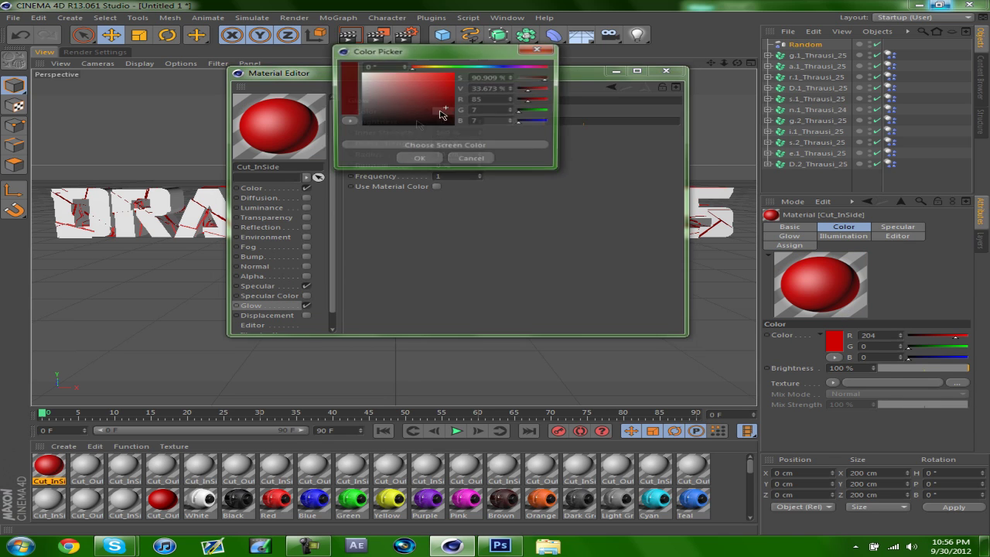
pyautogui.click(437, 100)
pyautogui.moveTo(439, 104); pyautogui.dragTo(448, 91)
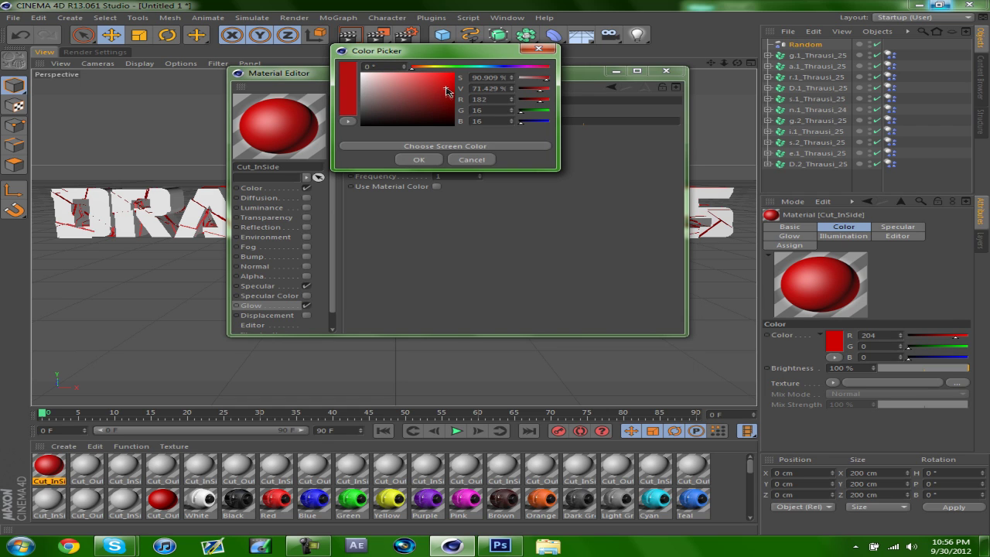
pyautogui.click(418, 159)
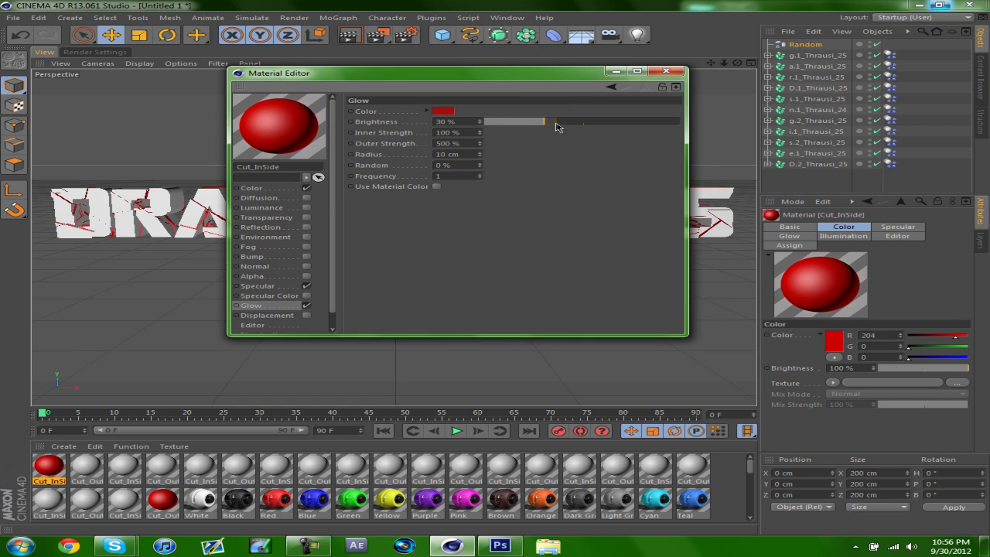
pyautogui.click(565, 122)
pyautogui.click(666, 72)
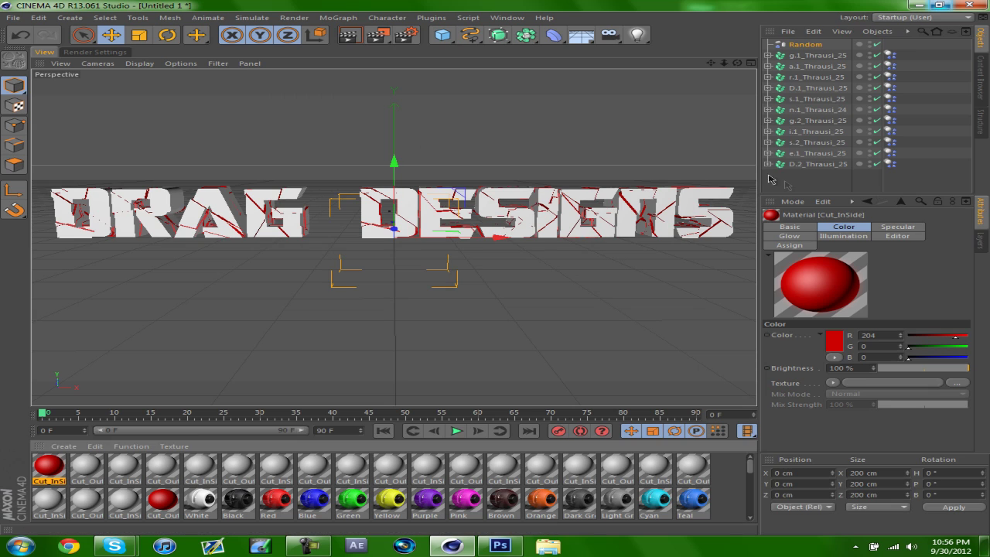
pyautogui.click(782, 183)
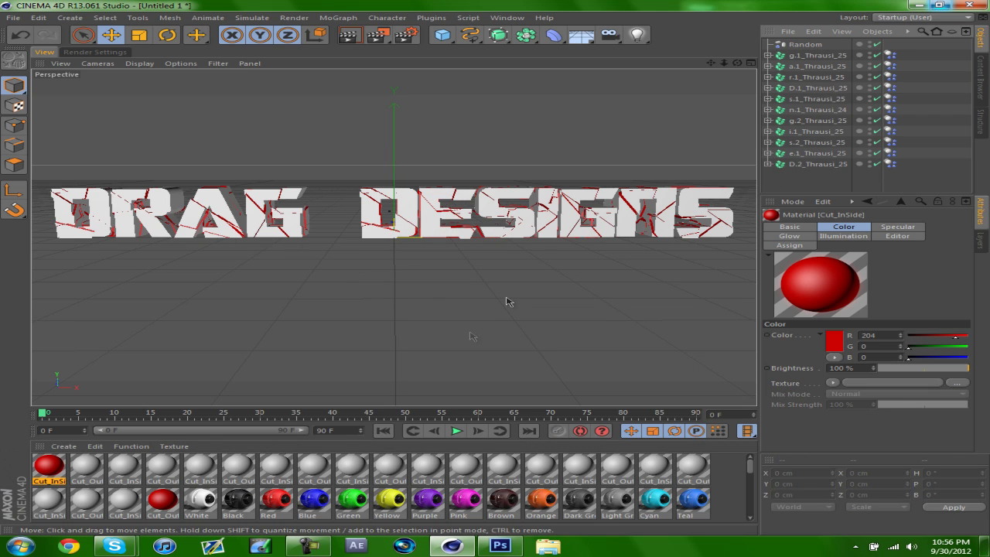
# Step: Color the second Cut_InSide material black, RGB 0, 0, 0
pyautogui.click(85, 466)
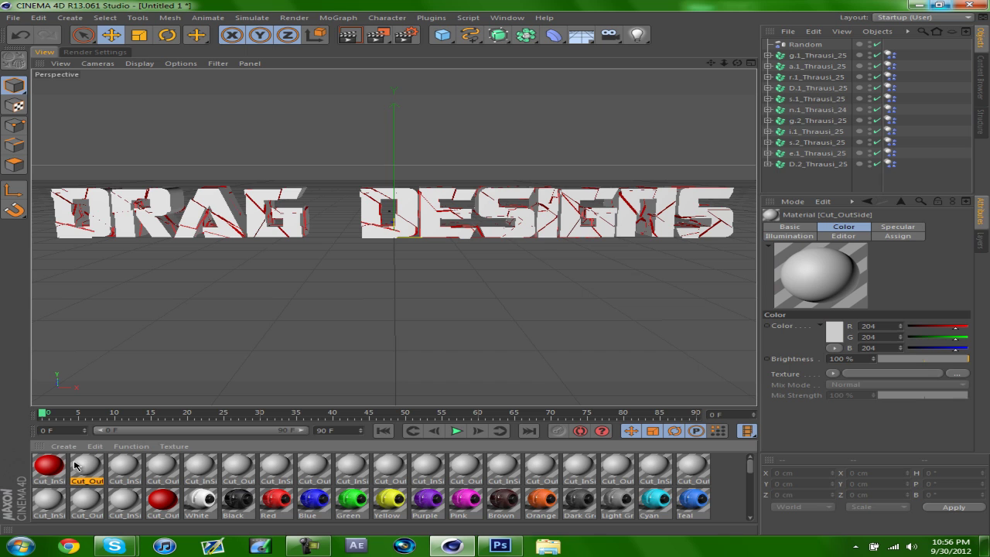
pyautogui.keyDown('shift'); pyautogui.click(137, 497); pyautogui.keyUp('shift')
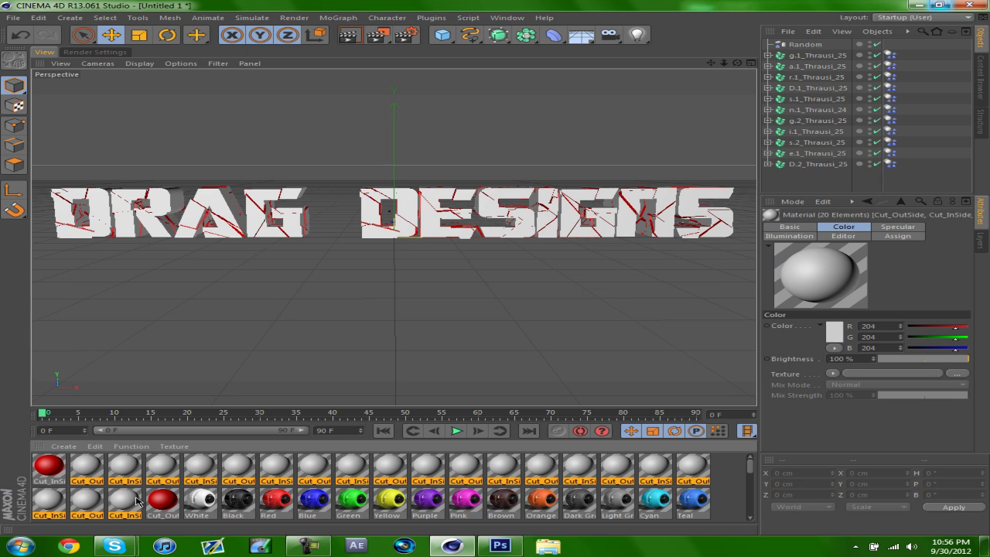
pyautogui.doubleClick(131, 468)
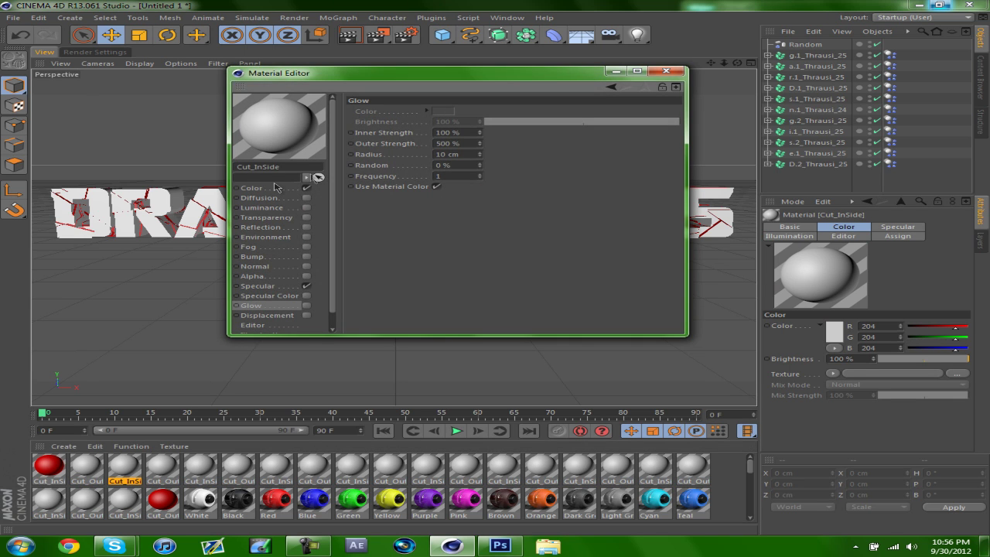
pyautogui.click(269, 188)
pyautogui.click(424, 123)
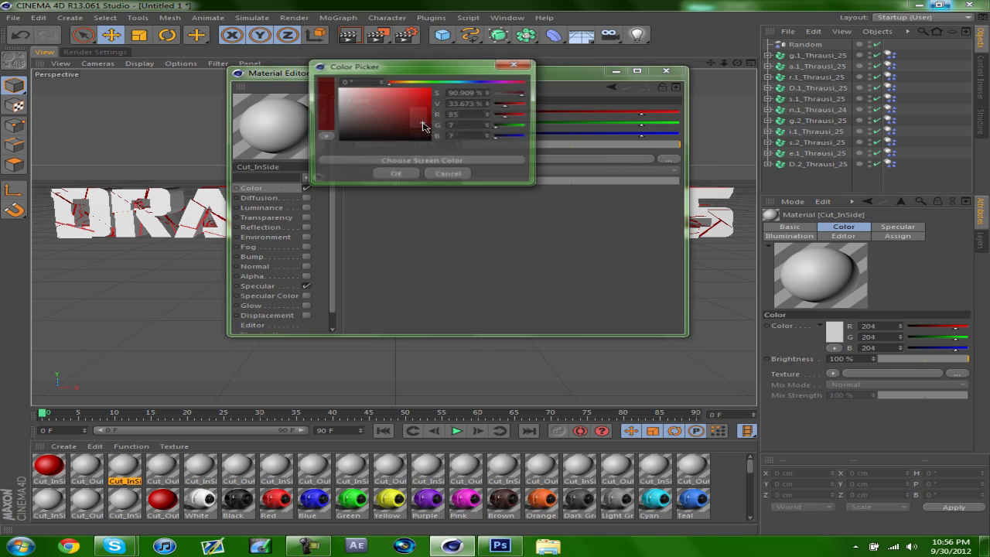
pyautogui.click(352, 129)
pyautogui.click(338, 140)
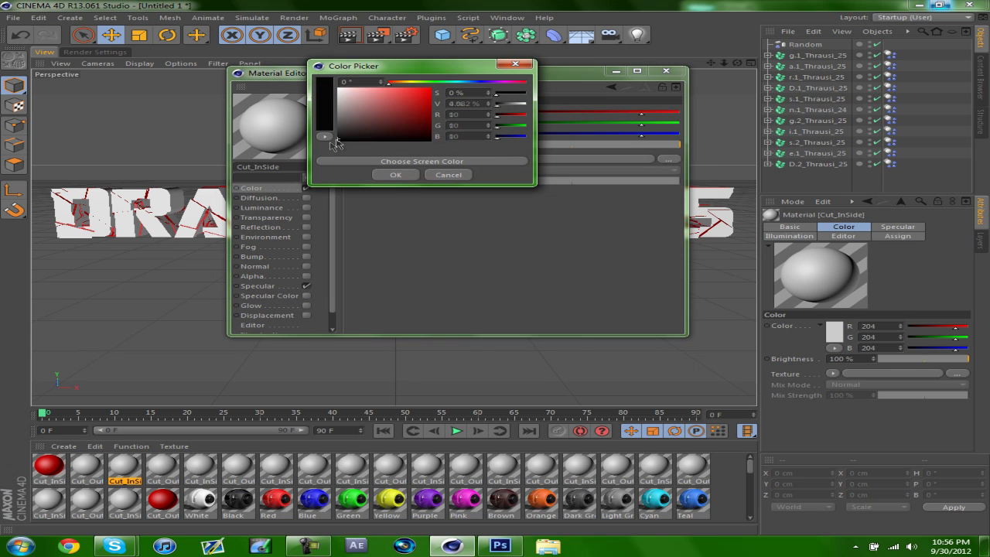
pyautogui.click(395, 175)
pyautogui.click(664, 70)
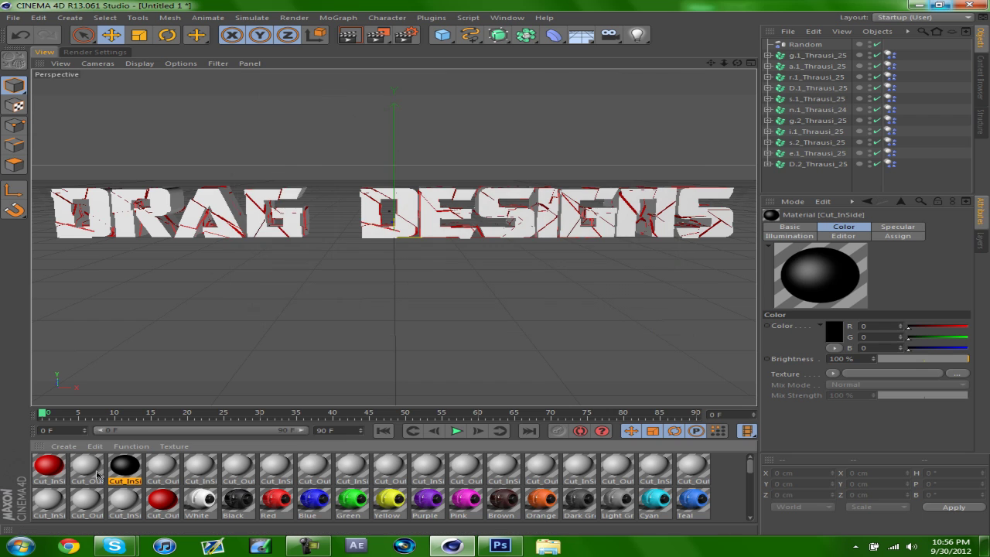
# Step: Color the first Cut_OutSide material black by setting its red, green and blue values to 0
pyautogui.click(100, 465)
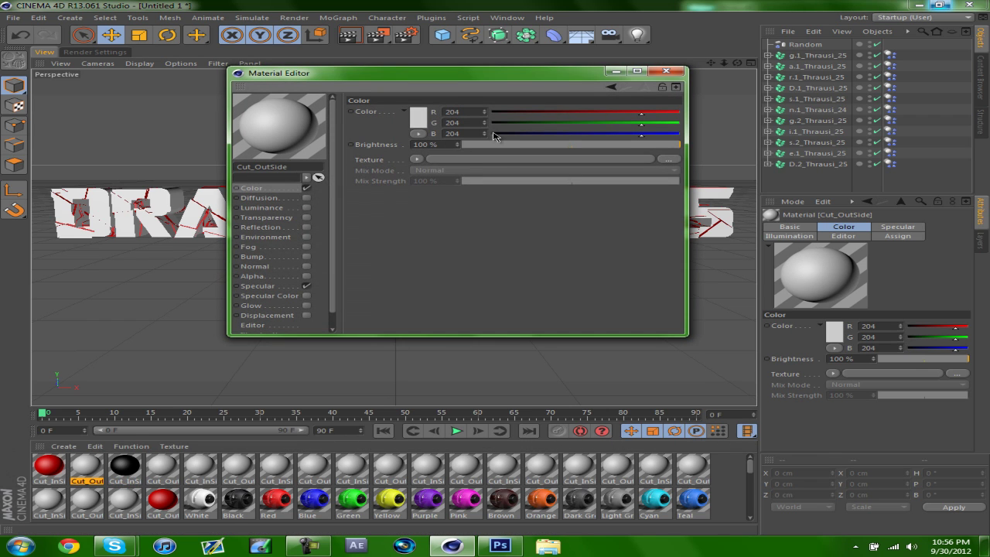
pyautogui.click(493, 134)
pyautogui.click(492, 123)
pyautogui.click(492, 112)
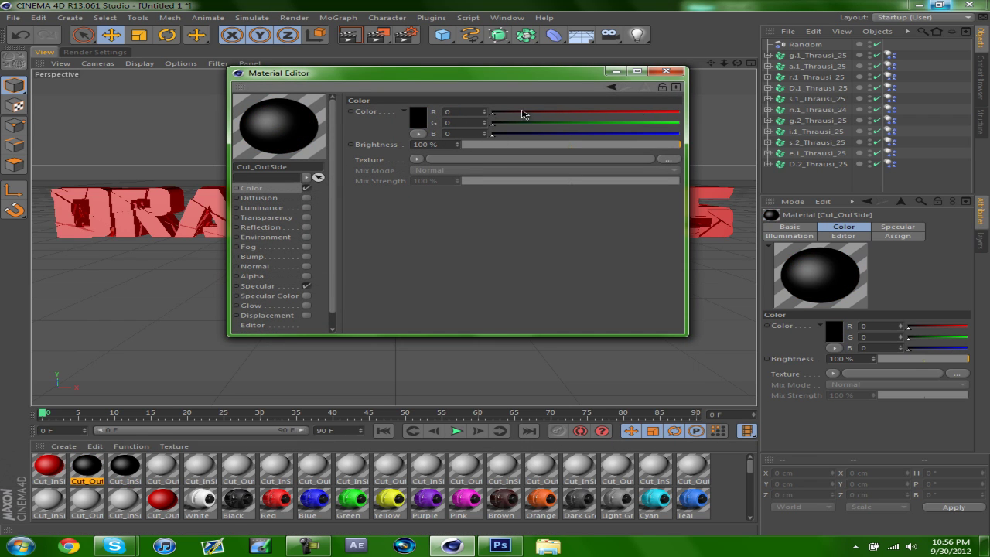
pyautogui.click(666, 70)
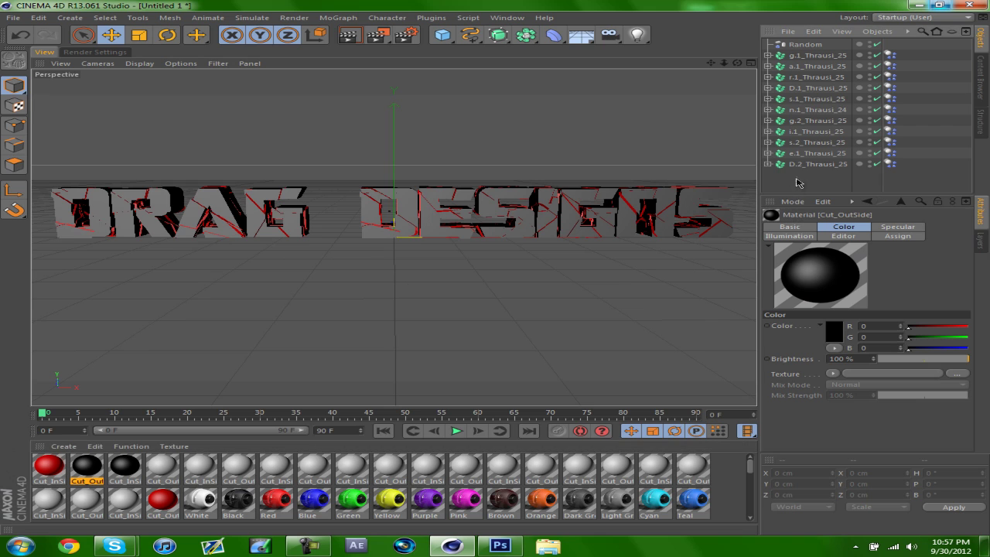
# Step: Set the Random effector's strength to 8 % and render a preview of the perspective view
pyautogui.click(804, 44)
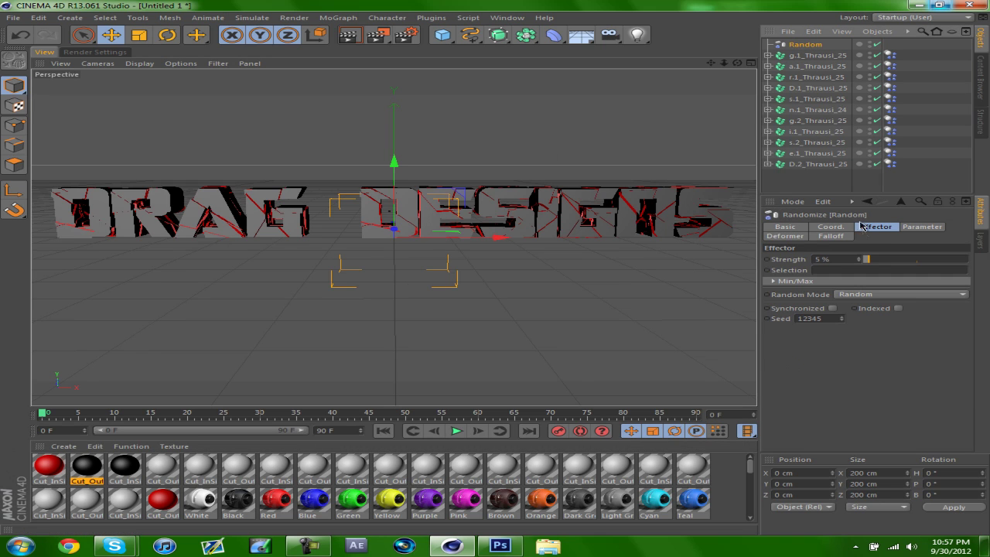
pyautogui.moveTo(861, 261); pyautogui.dragTo(863, 261)
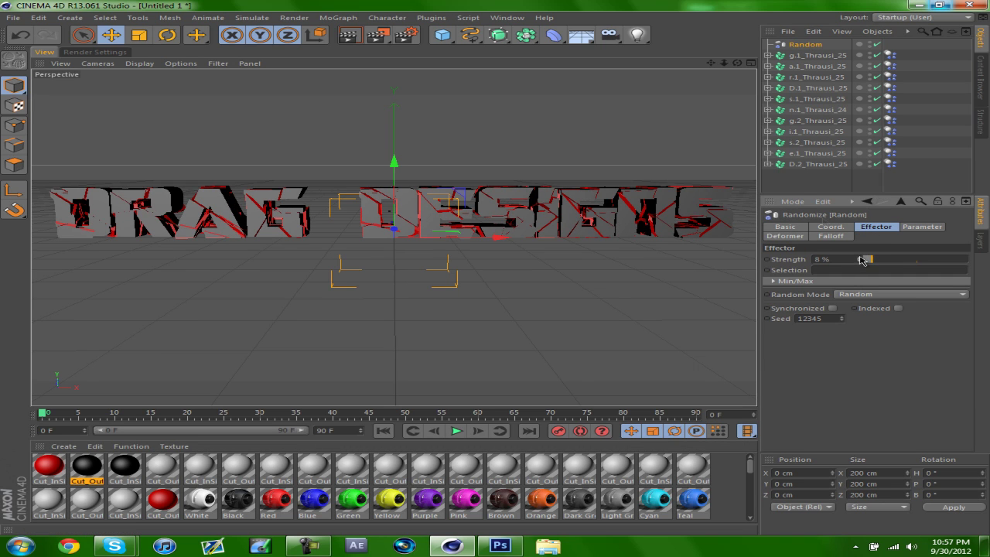
pyautogui.click(789, 181)
pyautogui.click(350, 34)
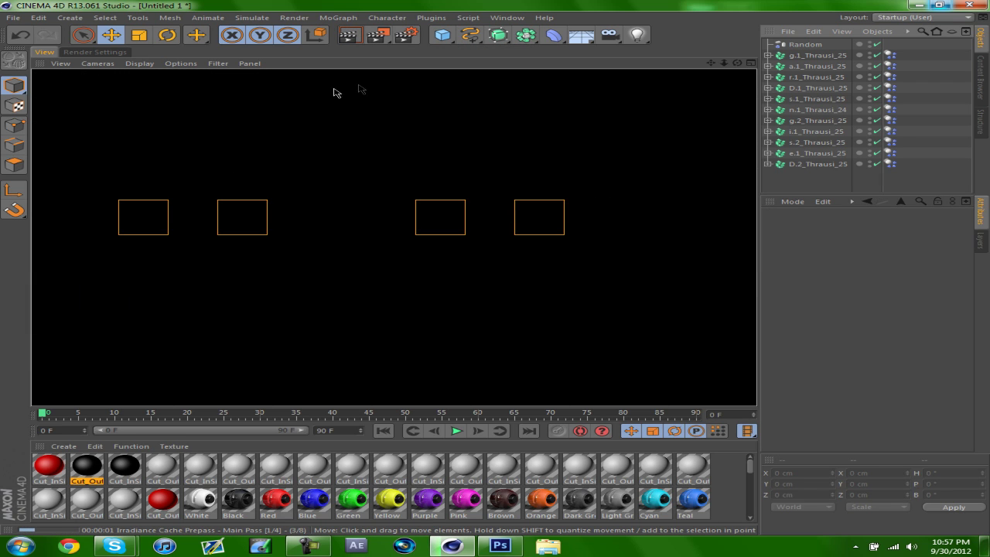
# Step: Review the render settings for output, saving, multi-pass, anti-aliasing, options, stereoscopic and ambient occlusion
pyautogui.click(100, 54)
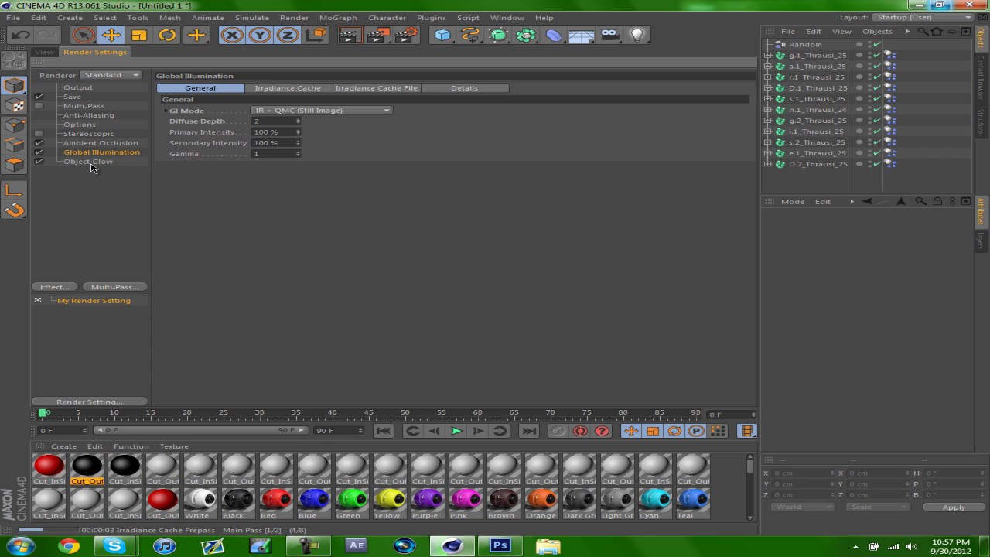
pyautogui.click(87, 90)
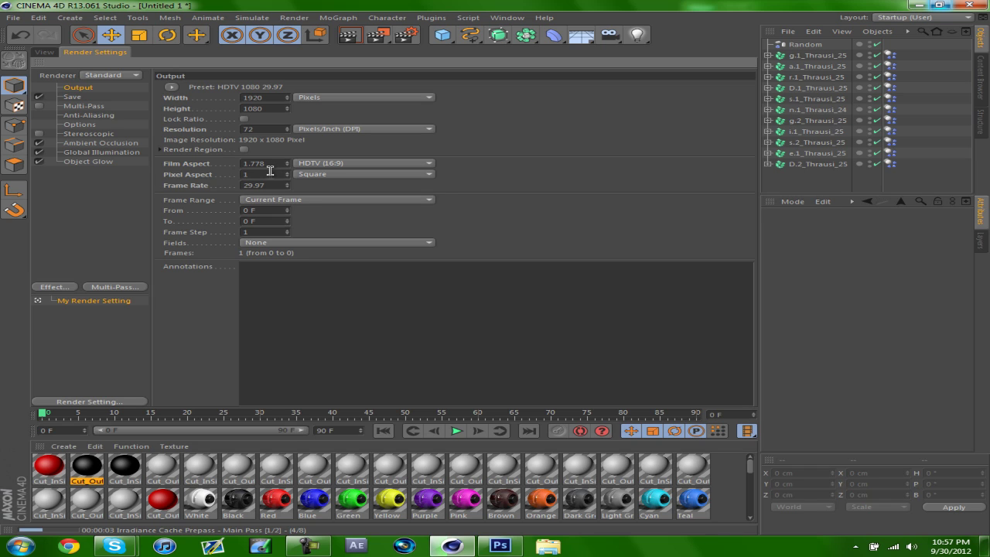
pyautogui.click(74, 97)
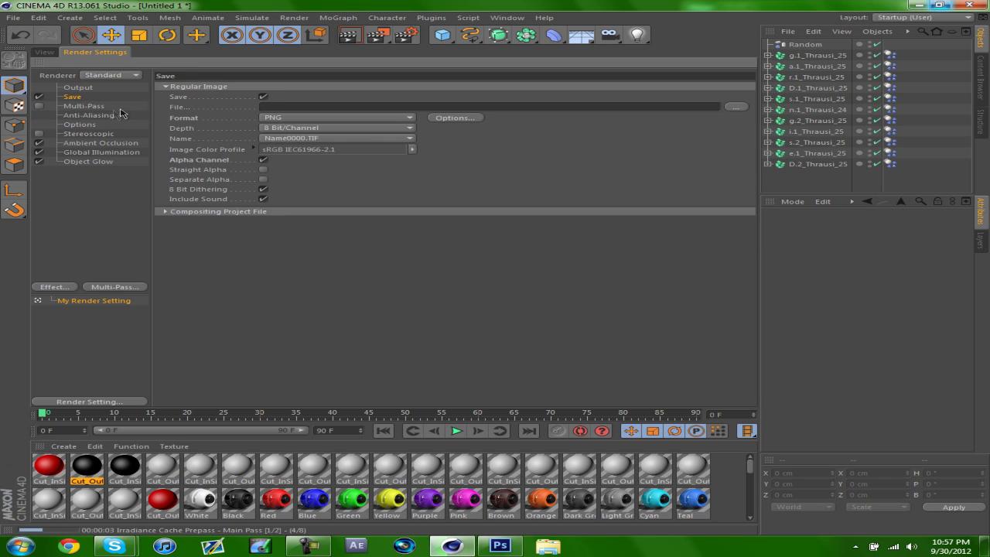
pyautogui.click(83, 106)
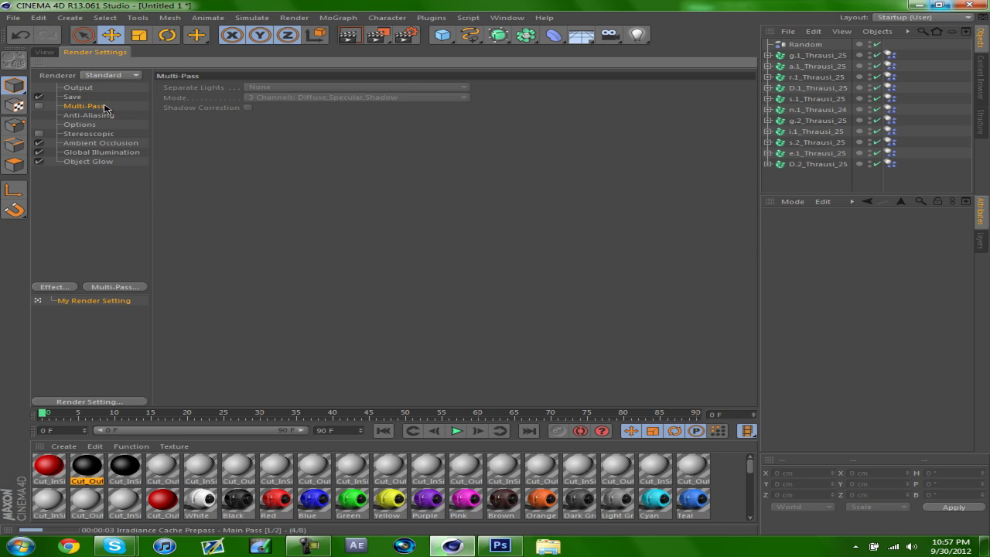
pyautogui.click(109, 116)
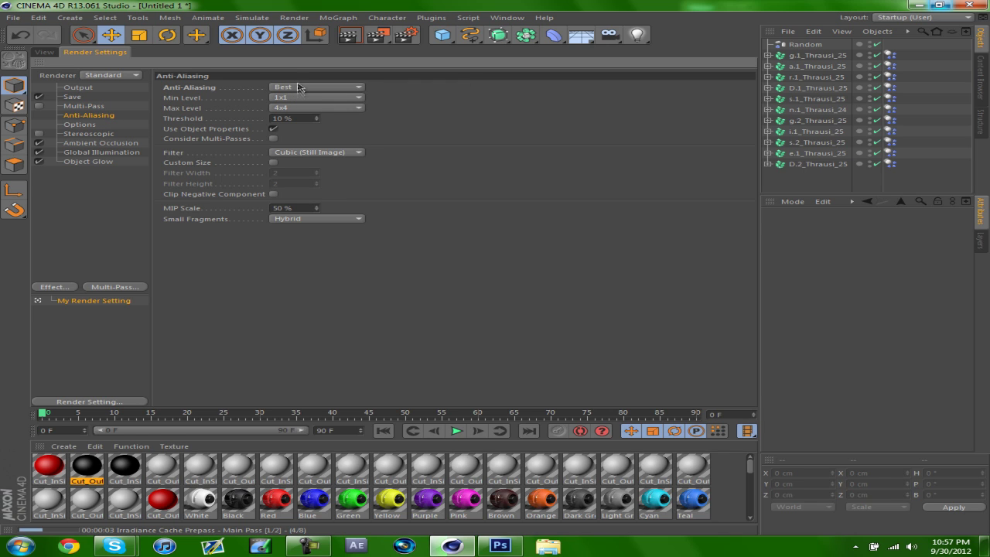
pyautogui.click(84, 124)
pyautogui.click(87, 135)
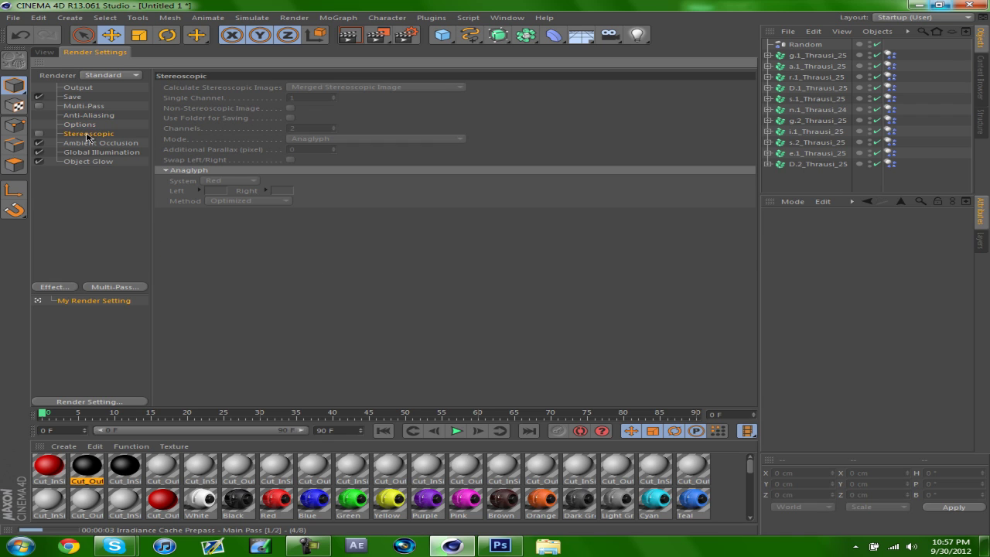
pyautogui.click(89, 144)
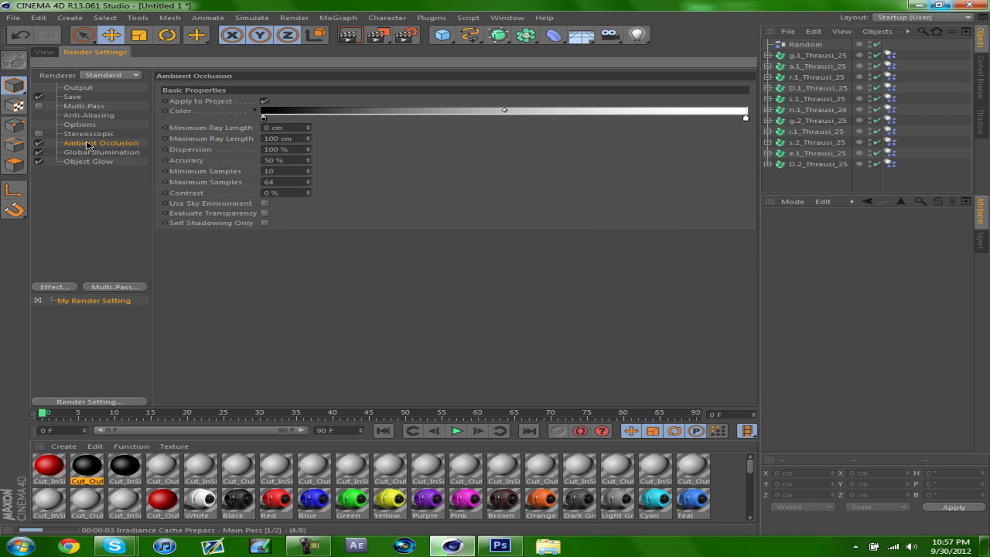
# Step: Choose IR + QMC (Still Image) as the Global Illumination mode and return to the perspective view
pyautogui.click(102, 153)
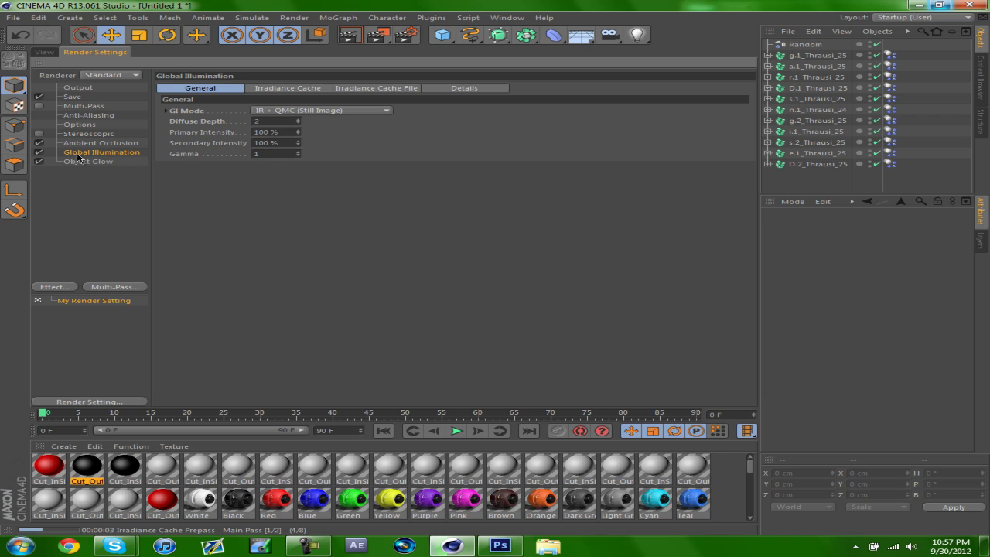
pyautogui.click(284, 111)
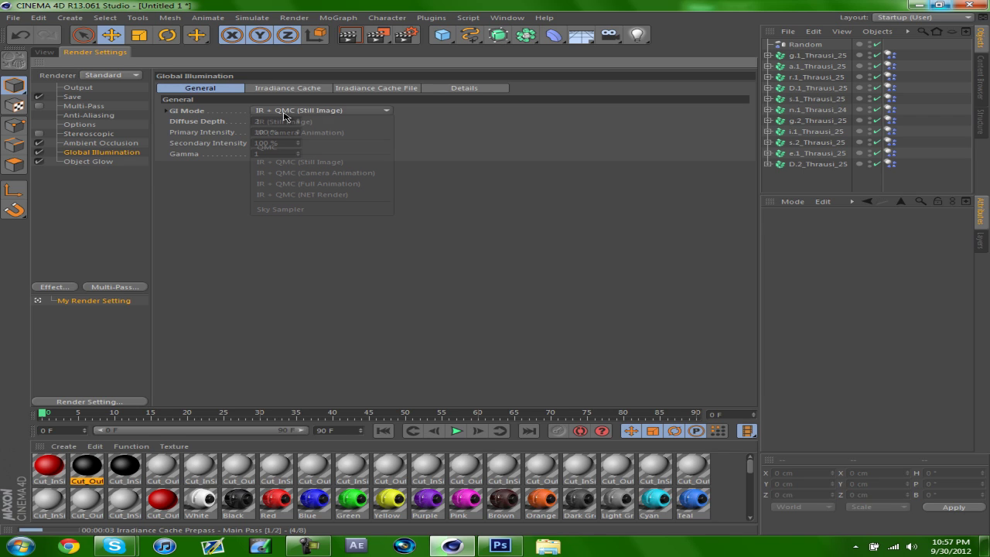
pyautogui.click(302, 163)
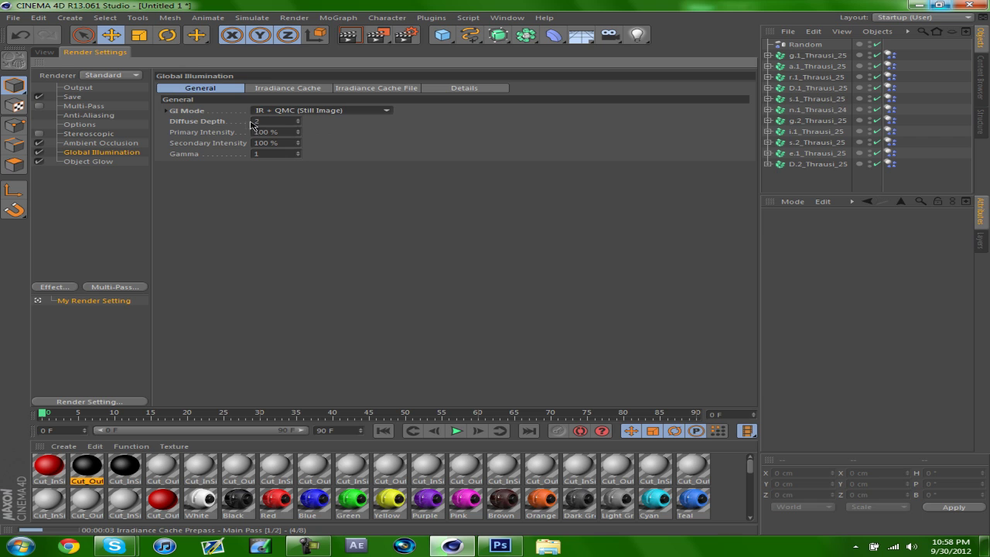
pyautogui.click(37, 54)
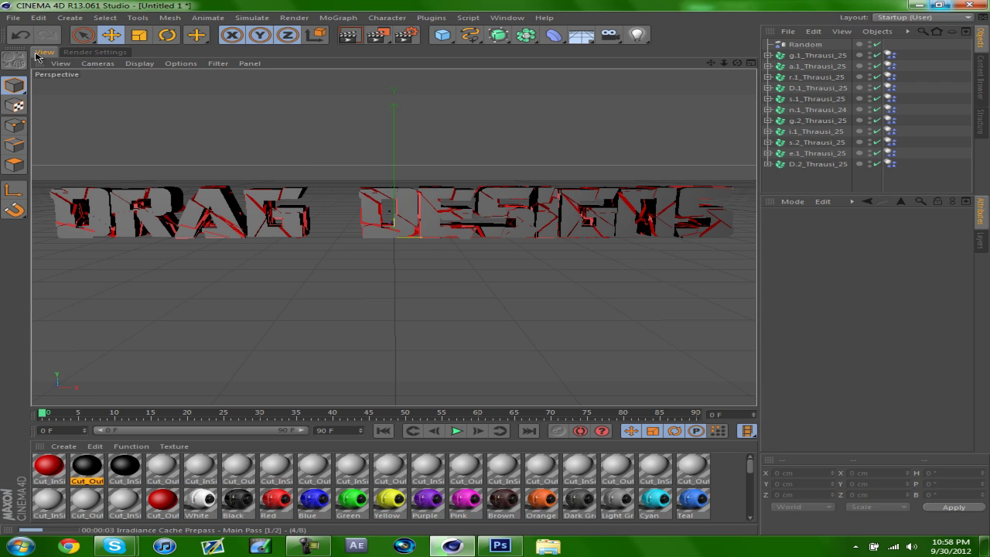
# Step: Render the scene to the Picture Viewer, inspect the whole image in the maximized window, and close the viewer
pyautogui.click(376, 35)
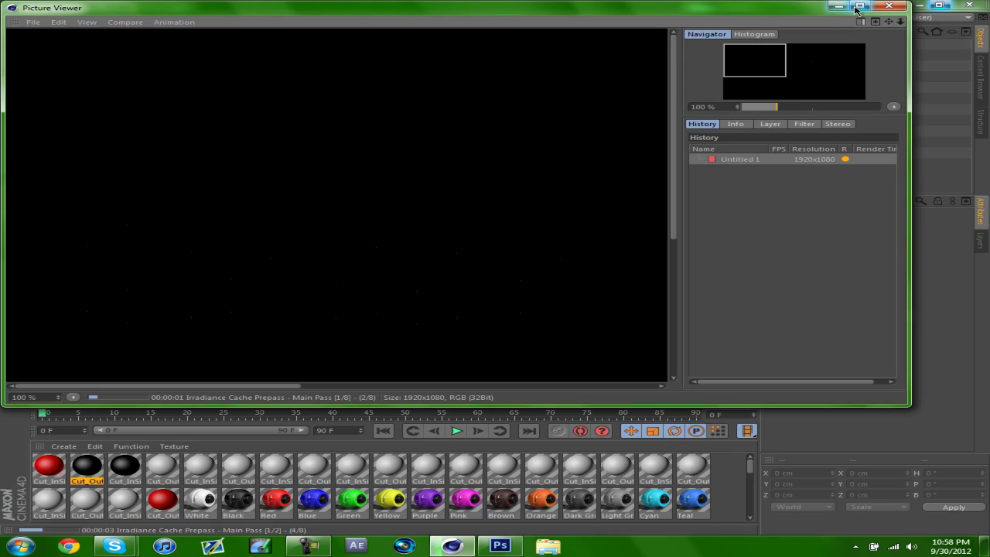
pyautogui.click(860, 5)
pyautogui.click(978, 102)
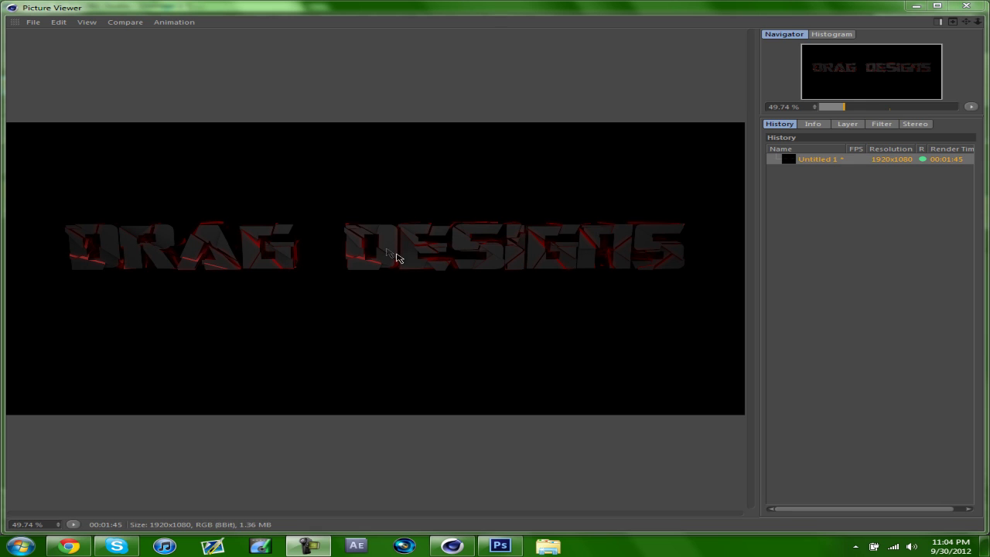
pyautogui.click(969, 7)
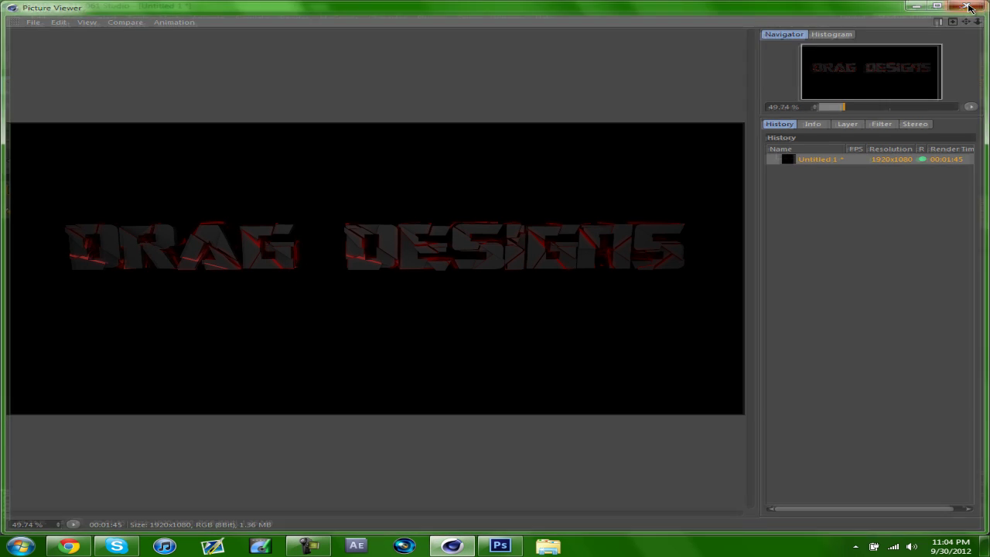
# Step: Collapse the OverHead Softbox group in the object hierarchy and clear the selection
pyautogui.click(981, 38)
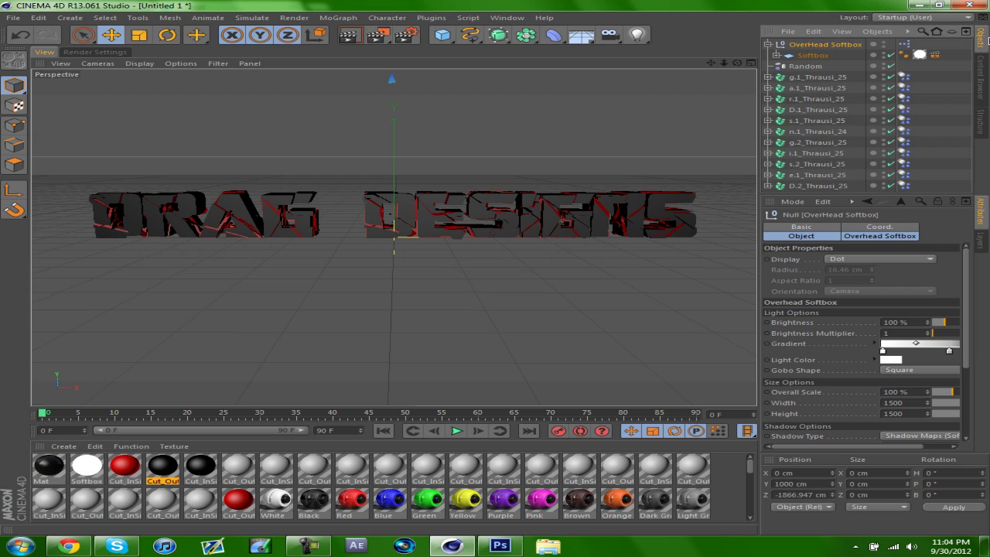
pyautogui.click(768, 44)
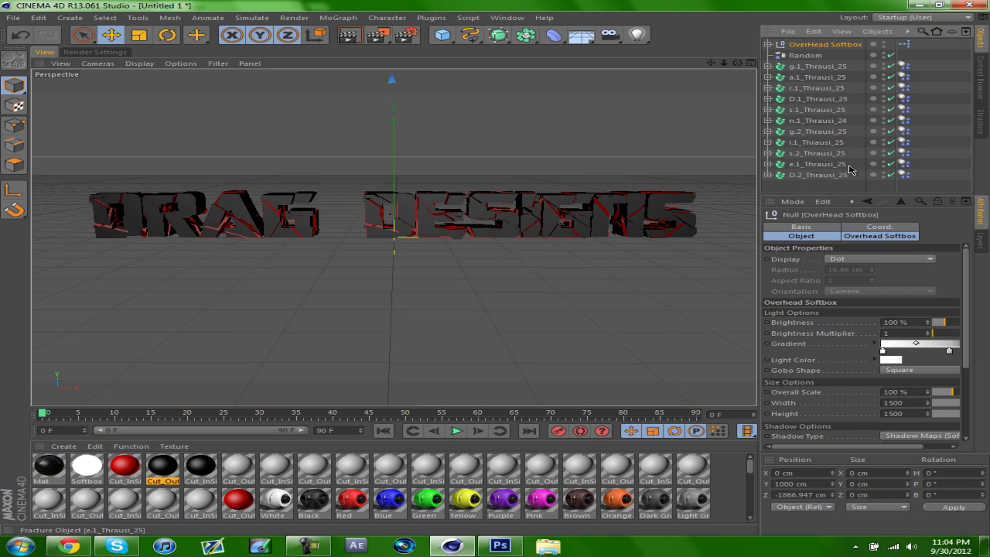
pyautogui.click(835, 191)
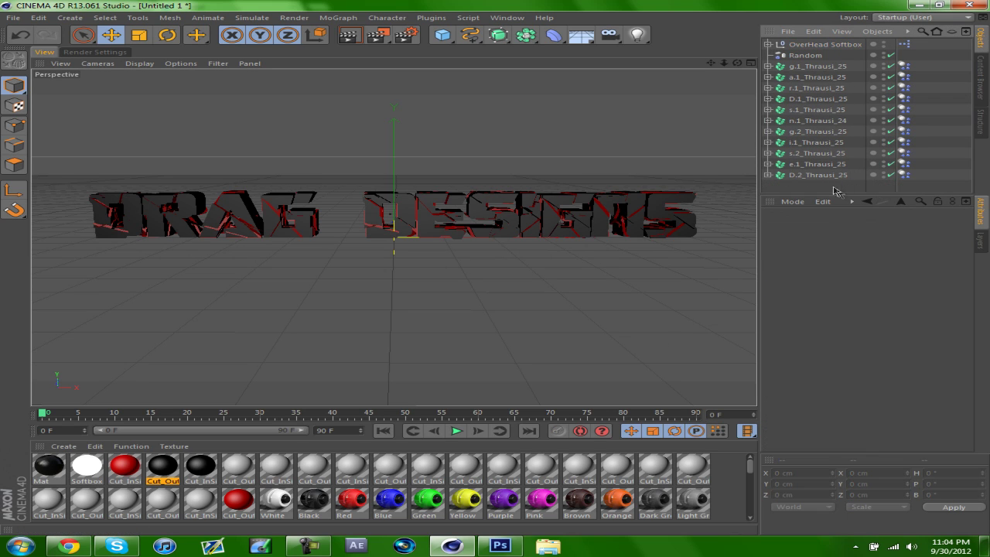
# Step: Adjust the Random effector's strength and deselect the effector
pyautogui.click(807, 55)
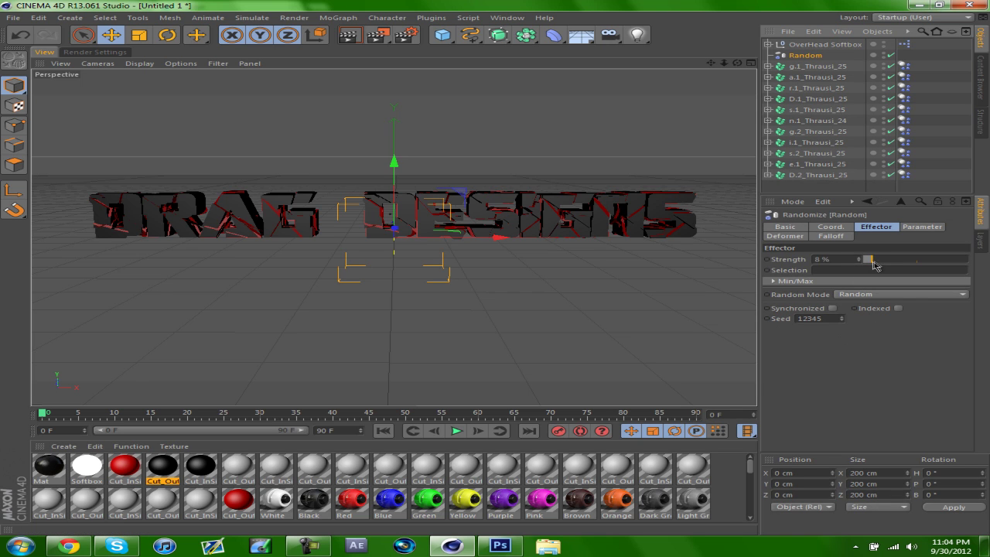
pyautogui.moveTo(869, 261); pyautogui.dragTo(847, 259)
pyautogui.click(851, 188)
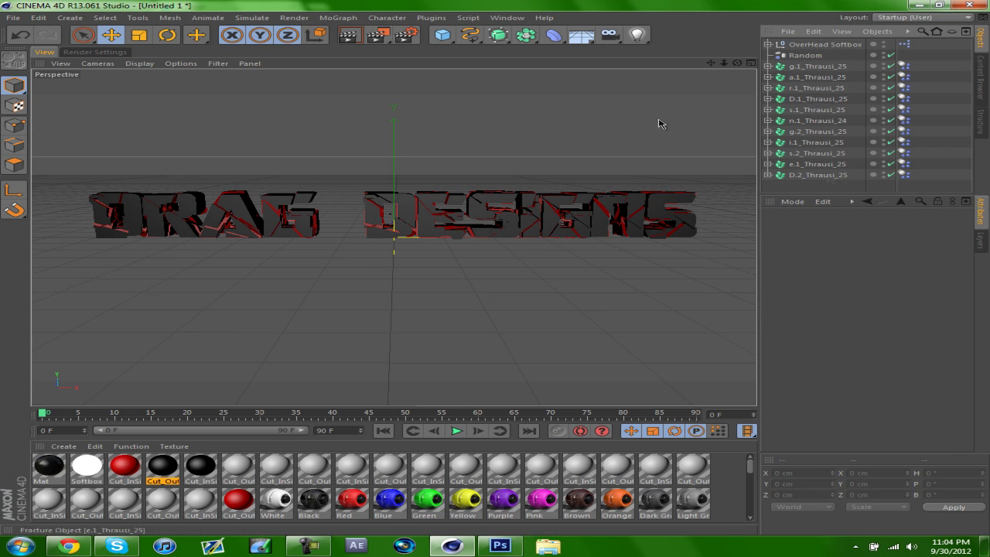